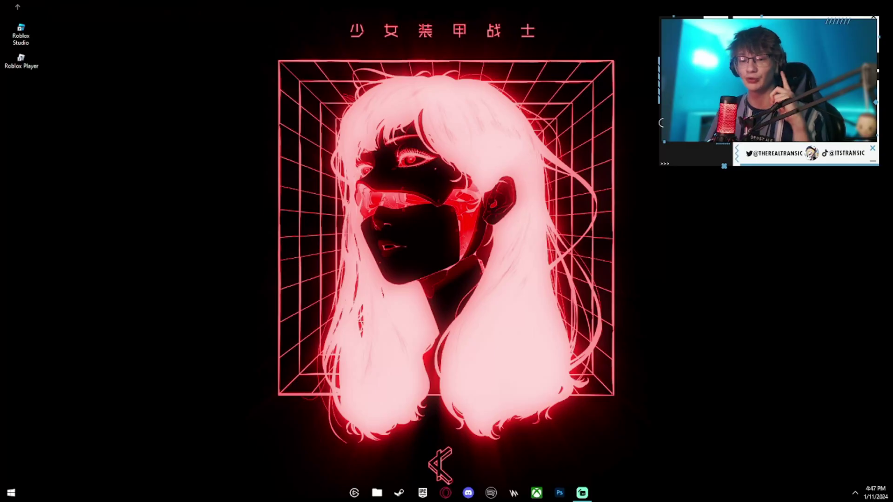
Check Display 1's monitor refresh-rate list in adapter properties, confirming 165 Hertz is available.
{"action": "left_click", "coordinate": [12, 491]}
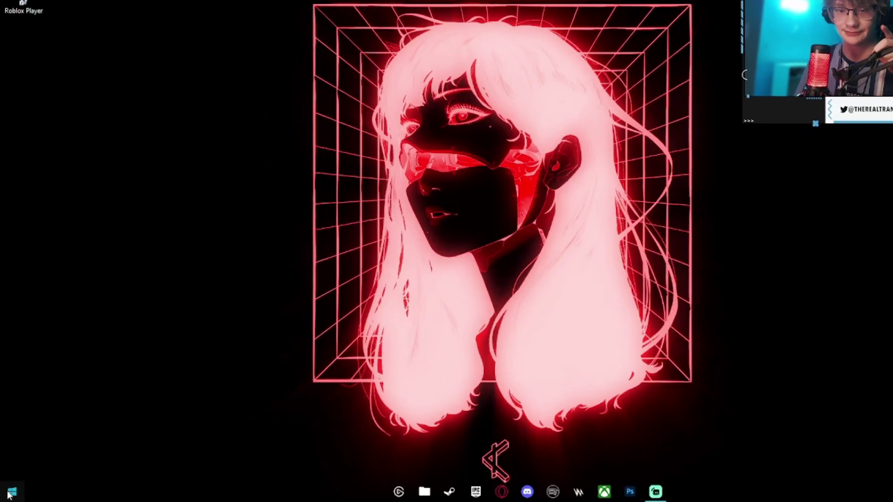
{"action": "left_click", "coordinate": [6, 458]}
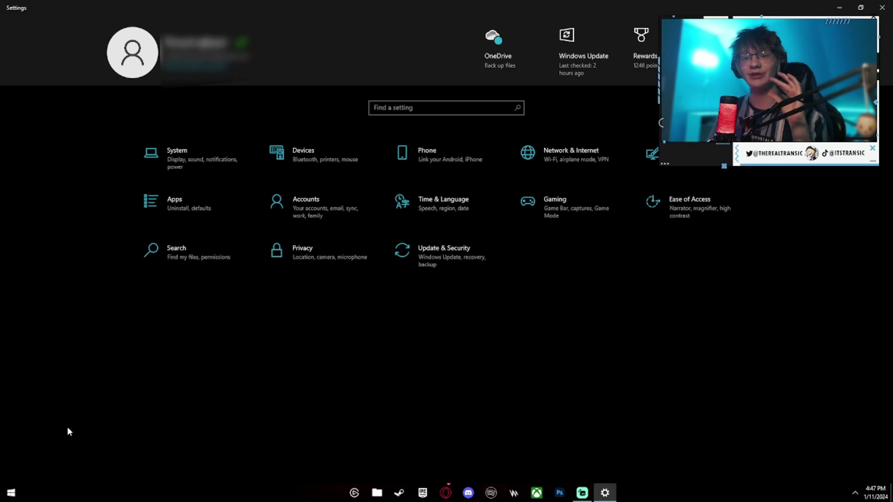
{"action": "left_click", "coordinate": [148, 164]}
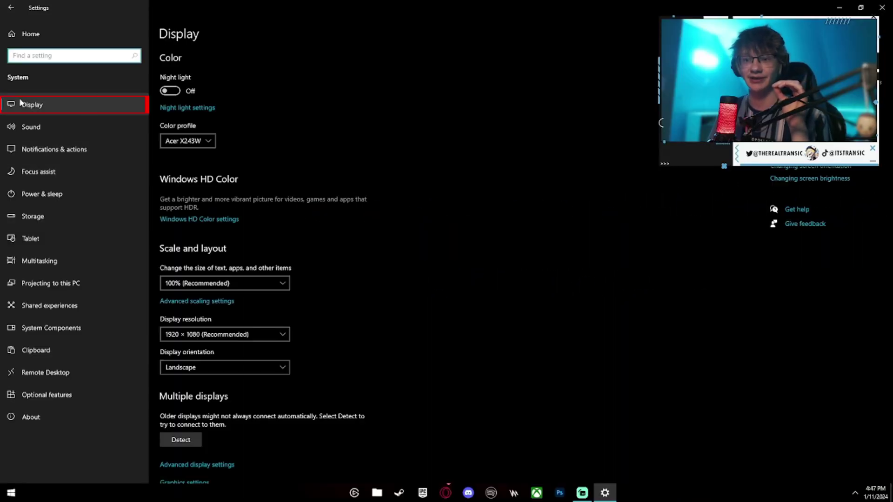
{"action": "scroll", "coordinate": [376, 203], "scroll_direction": "down", "scroll_amount": 1}
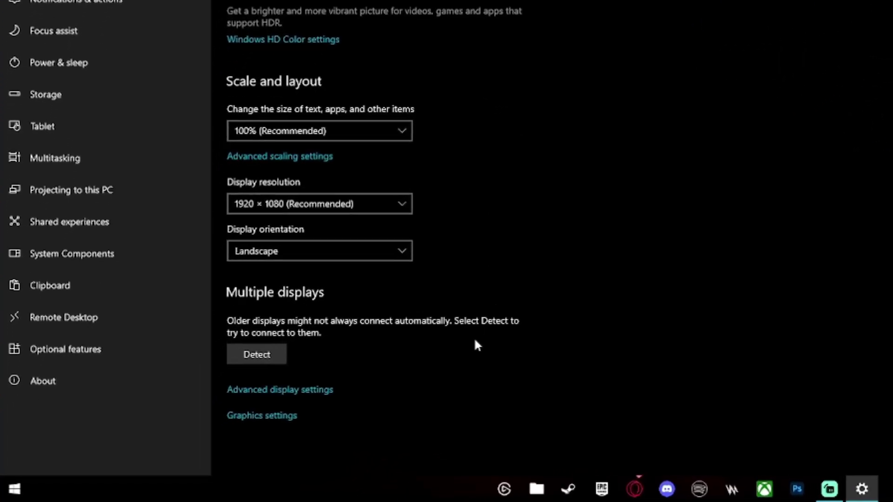
{"action": "left_click", "coordinate": [299, 391]}
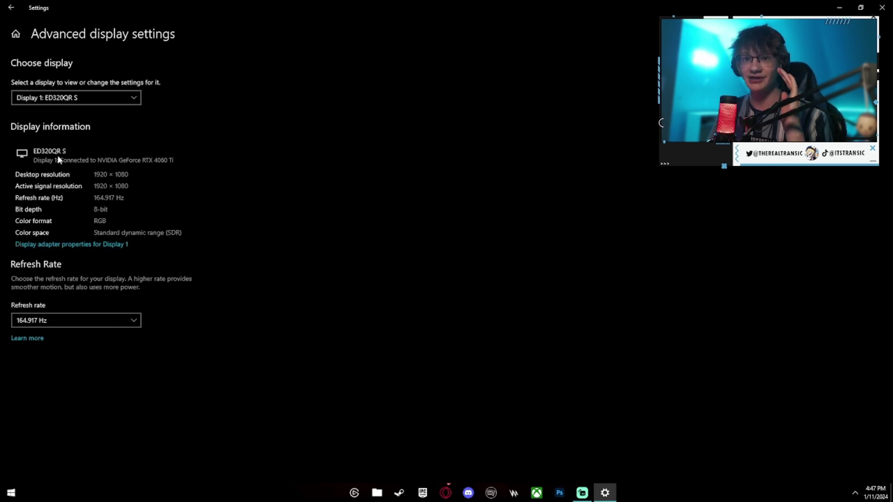
{"action": "left_click", "coordinate": [66, 98]}
{"action": "left_click", "coordinate": [65, 99]}
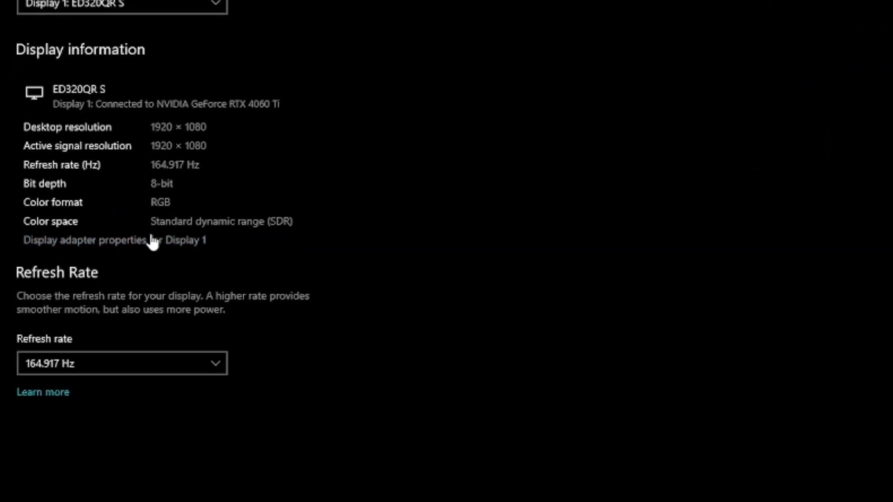
{"action": "left_click", "coordinate": [135, 242]}
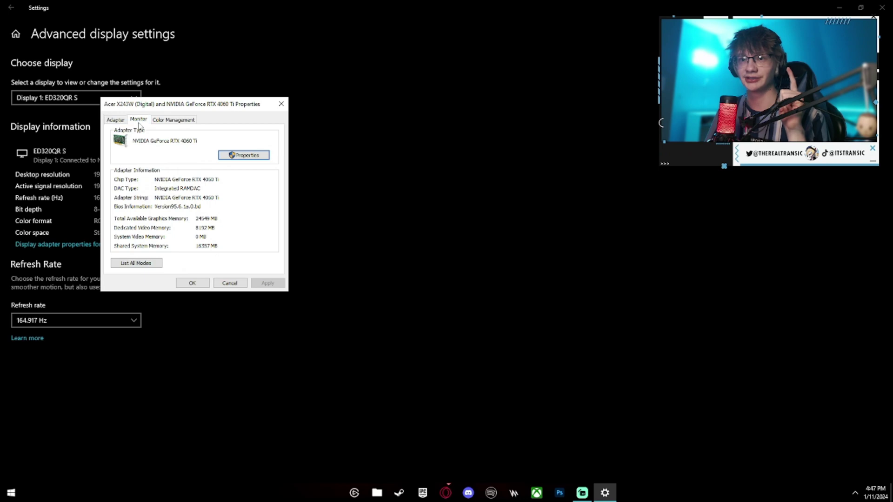
{"action": "left_click", "coordinate": [149, 194]}
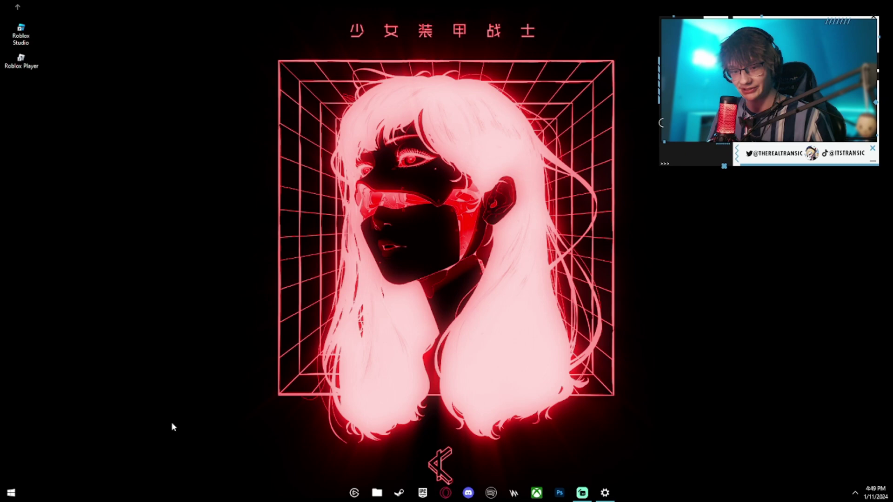
Confirm Control Panel's Power Options uses the High performance plan, then close the window.
{"action": "key", "text": "super"}
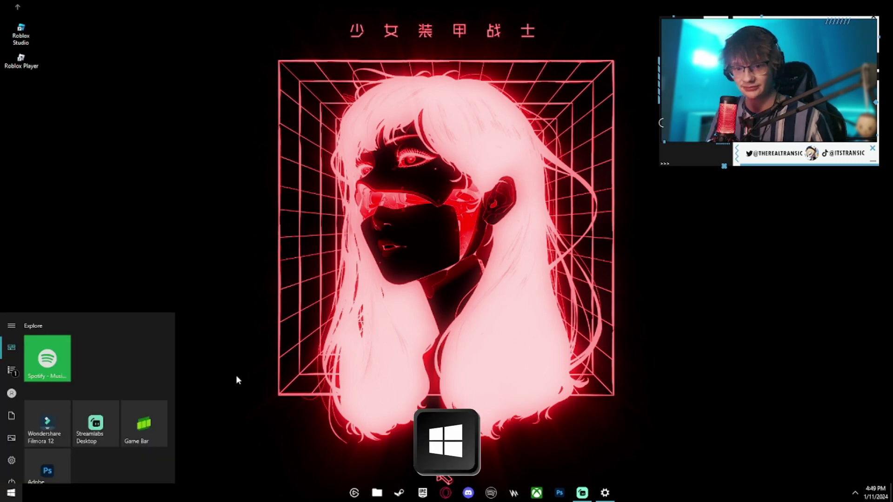
{"action": "type", "text": "contro"}
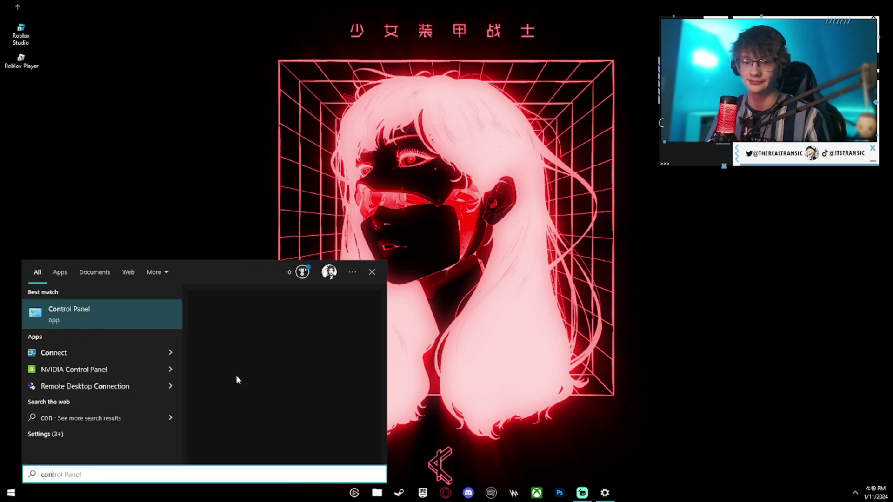
{"action": "type", "text": "l"}
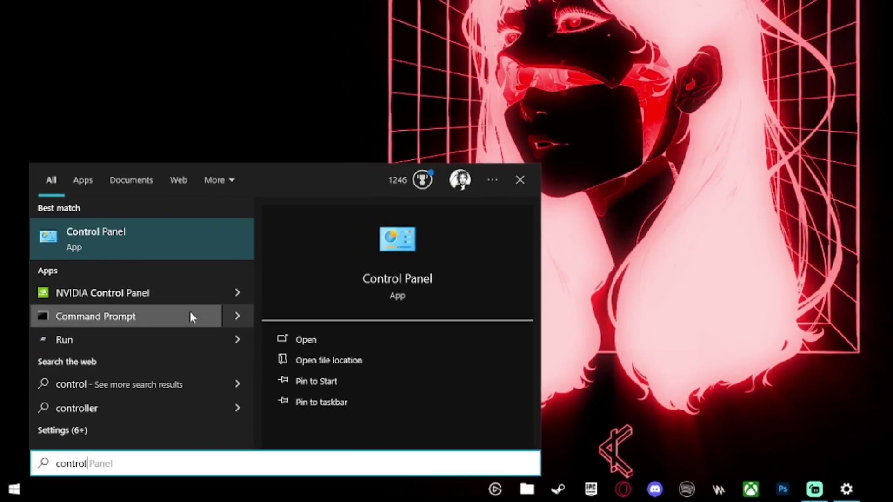
{"action": "left_click", "coordinate": [135, 235]}
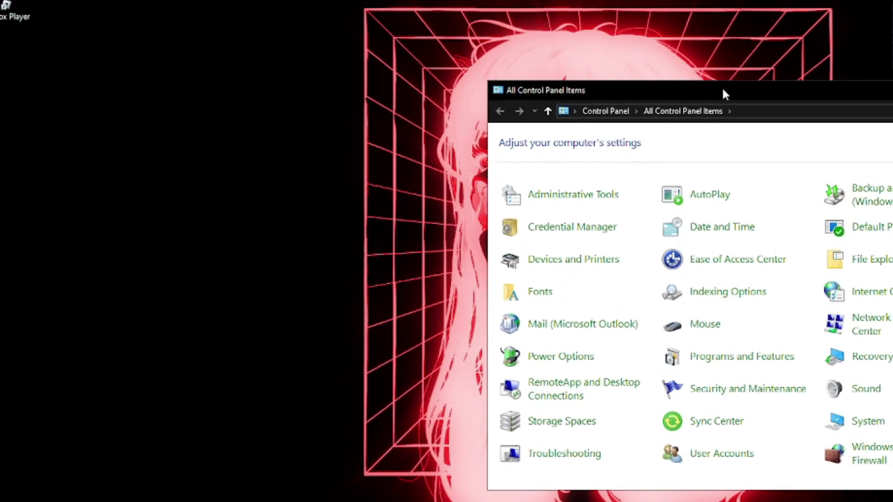
{"action": "left_click_drag", "start_coordinate": [722, 93], "coordinate": [292, 37]}
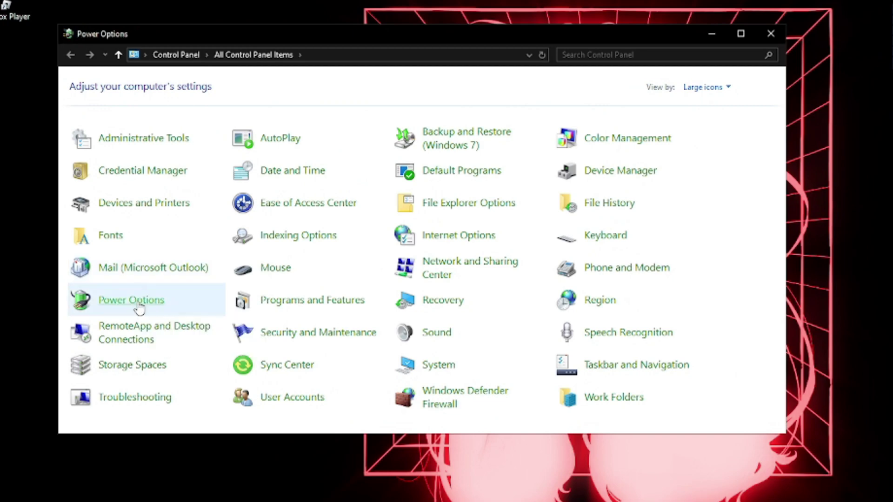
{"action": "left_click", "coordinate": [140, 310]}
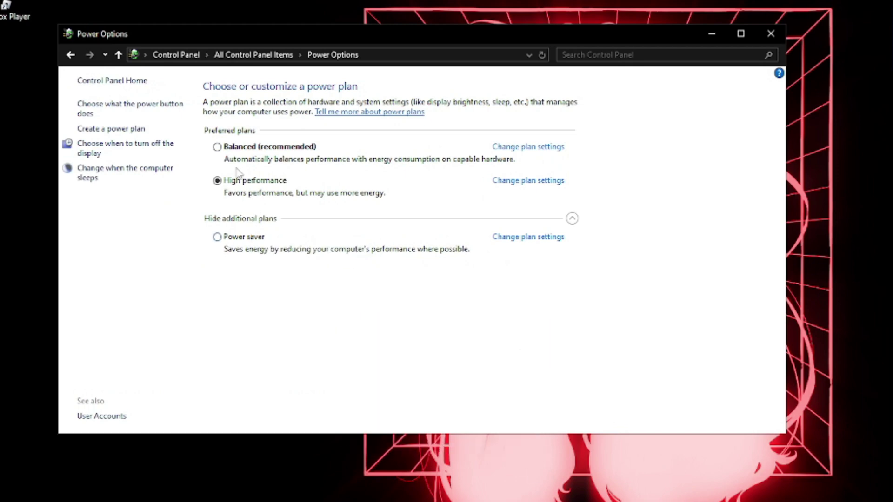
{"action": "left_click", "coordinate": [775, 37]}
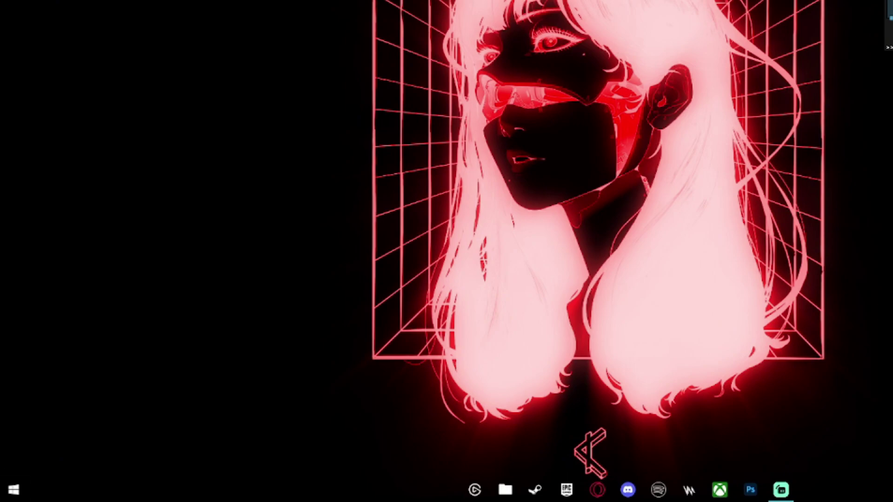
{"action": "left_click", "coordinate": [13, 490]}
{"action": "left_click", "coordinate": [14, 445]}
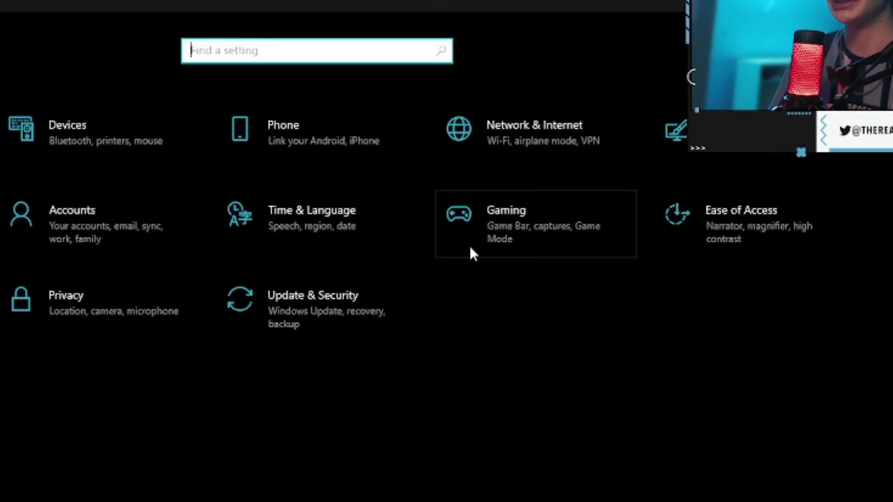
{"action": "left_click", "coordinate": [500, 238]}
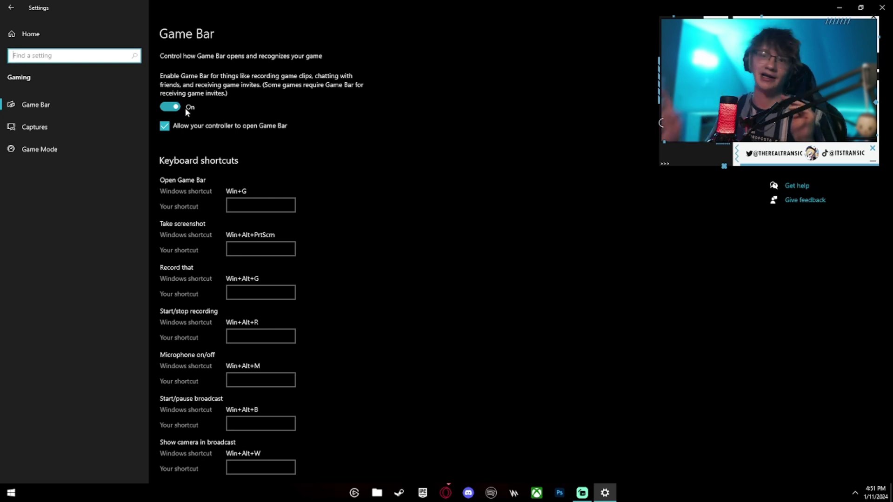
{"action": "left_click", "coordinate": [123, 122]}
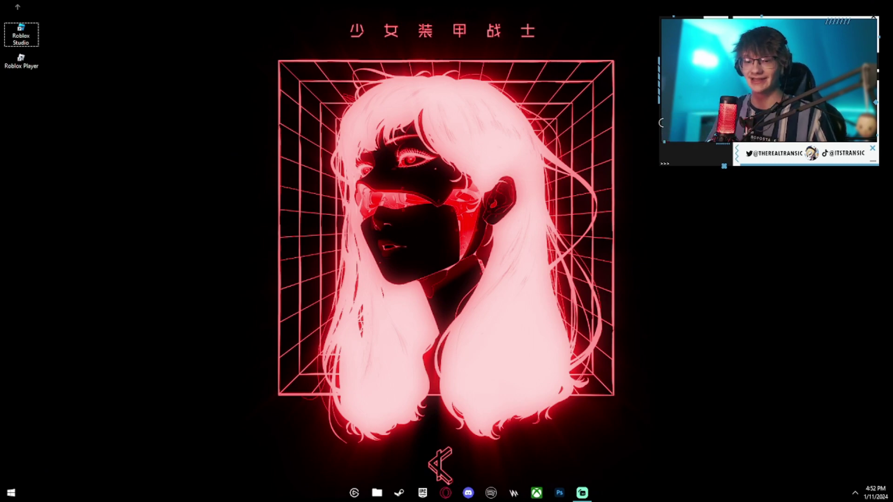
Review the Apps > Startup list, where only Stream Deck, TranslucentTB and Voicemod are enabled.
{"action": "left_click", "coordinate": [10, 492]}
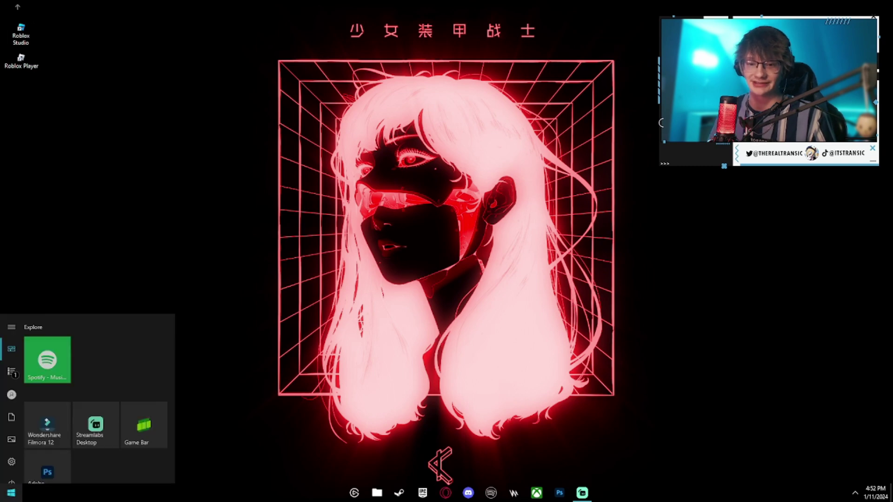
{"action": "left_click", "coordinate": [11, 458]}
{"action": "left_click", "coordinate": [179, 210]}
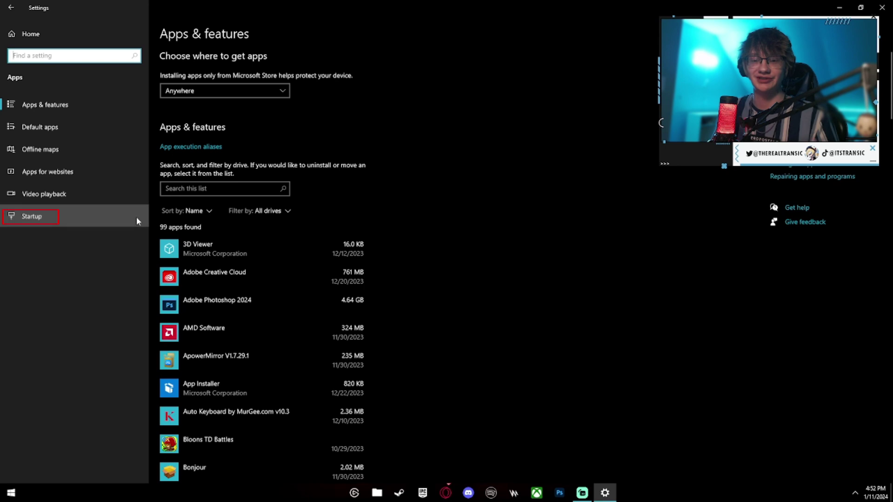
{"action": "left_click", "coordinate": [136, 217]}
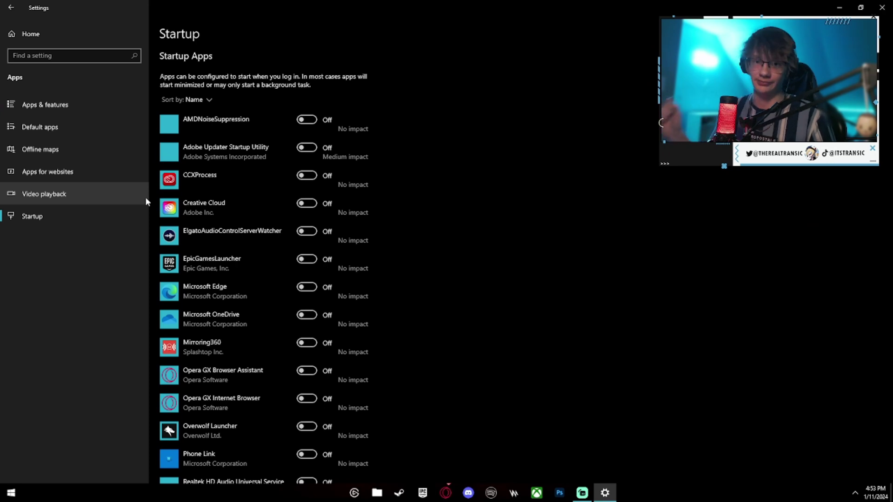
{"action": "scroll", "coordinate": [333, 167], "scroll_direction": "down", "scroll_amount": 6}
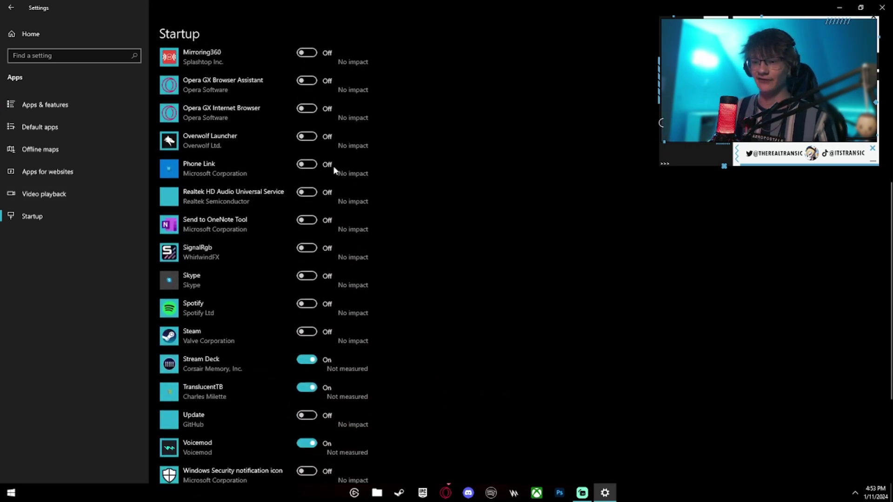
{"action": "scroll", "coordinate": [334, 169], "scroll_direction": "down", "scroll_amount": 2}
{"action": "scroll", "coordinate": [333, 166], "scroll_direction": "up", "scroll_amount": 3}
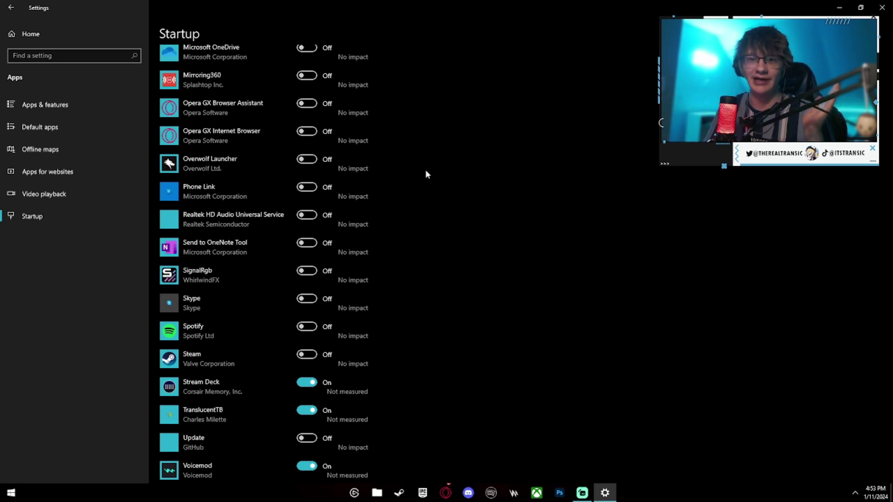
{"action": "scroll", "coordinate": [426, 175], "scroll_direction": "up", "scroll_amount": 4}
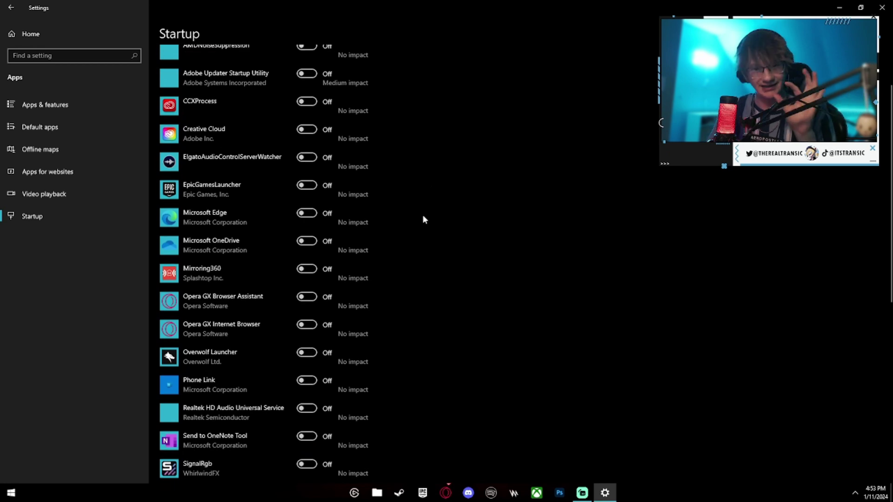
{"action": "scroll", "coordinate": [423, 218], "scroll_direction": "down", "scroll_amount": 2}
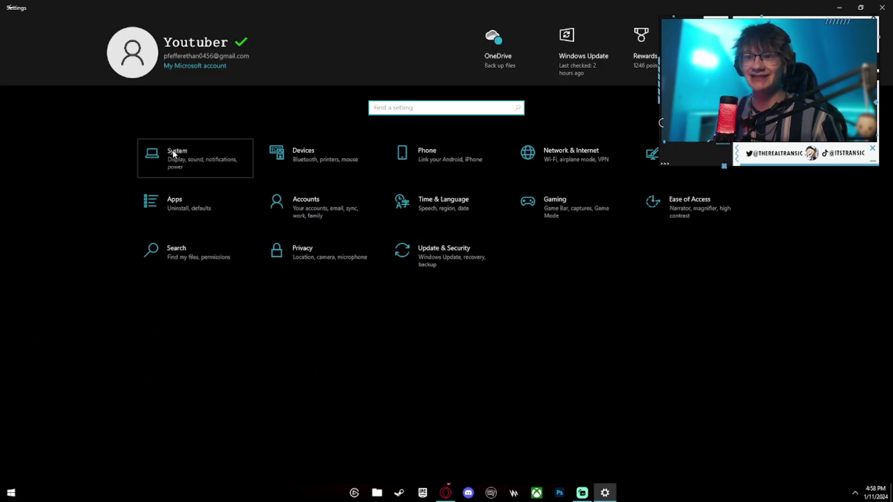
In Graphics settings, browse for an app file down to the user's AppData\Local folder.
{"action": "left_click", "coordinate": [173, 151]}
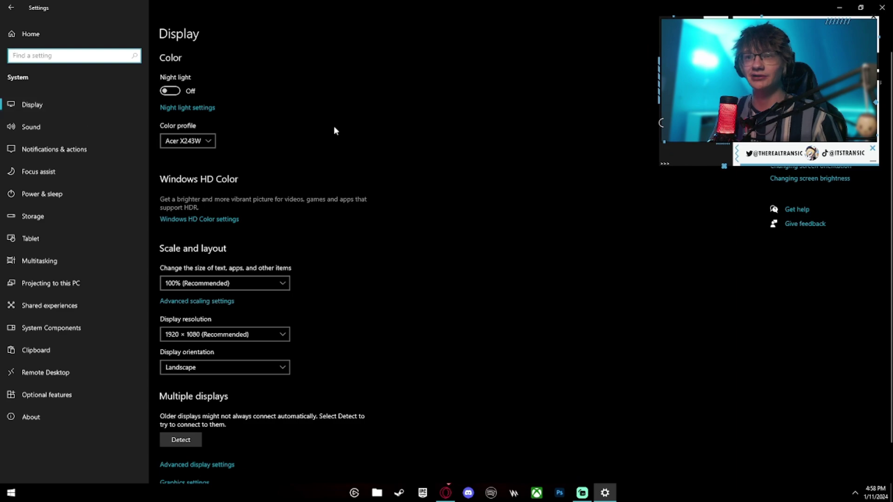
{"action": "scroll", "coordinate": [334, 127], "scroll_direction": "down", "scroll_amount": 1}
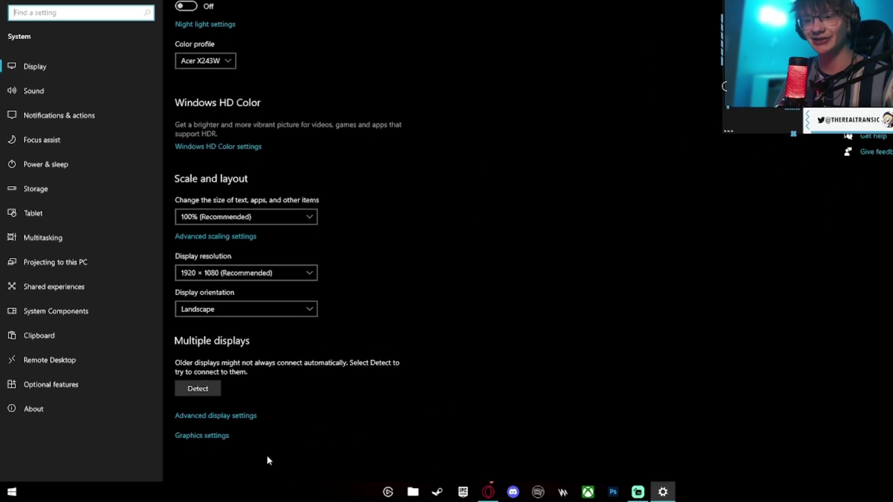
{"action": "left_click", "coordinate": [279, 417]}
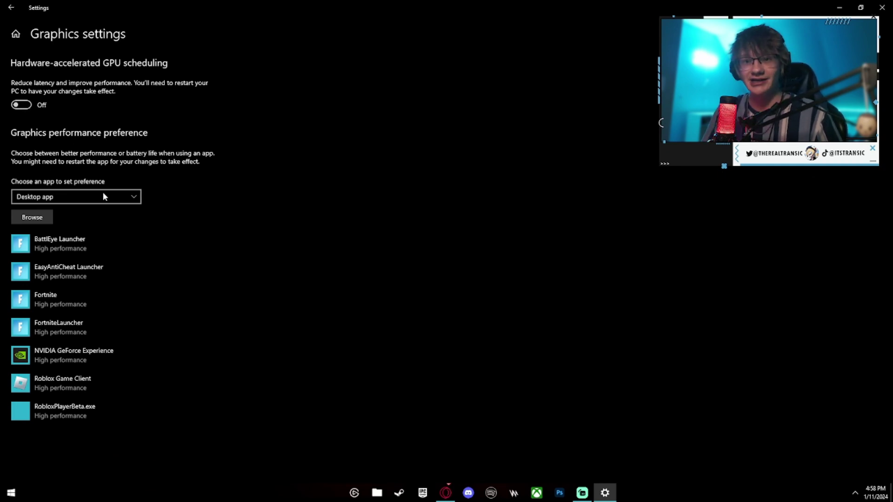
{"action": "left_click", "coordinate": [43, 217]}
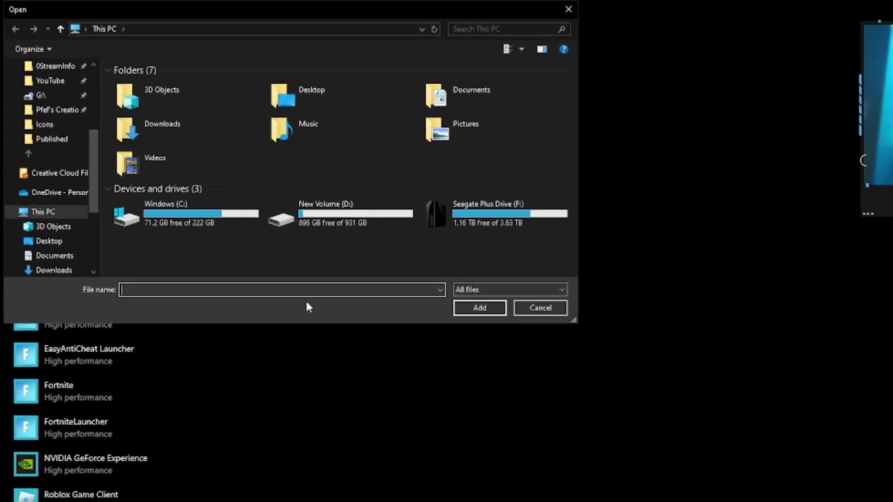
{"action": "double_click", "coordinate": [219, 259]}
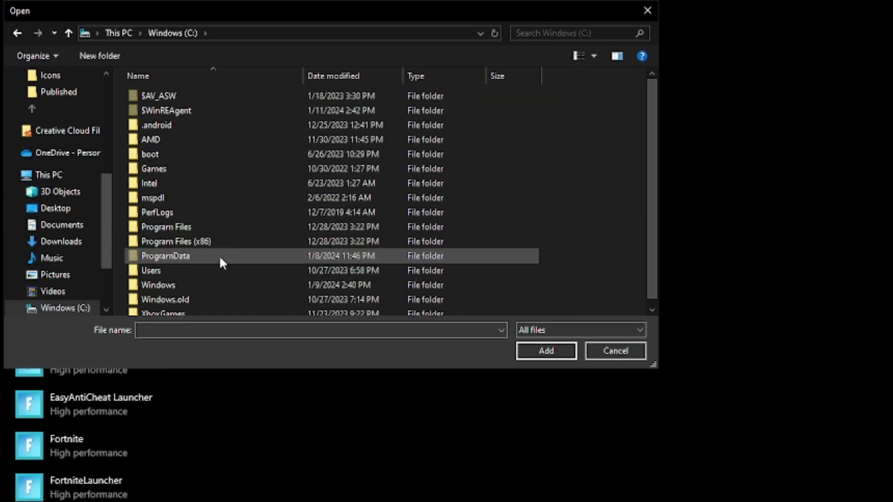
{"action": "double_click", "coordinate": [190, 265]}
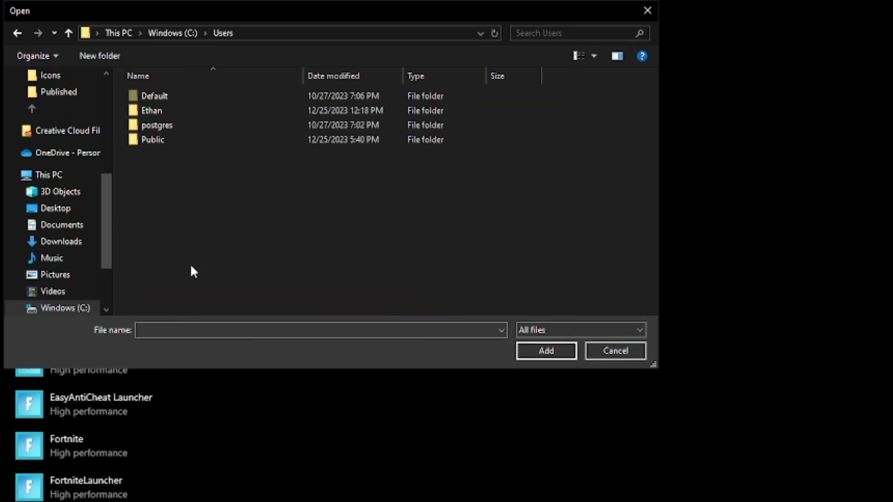
{"action": "double_click", "coordinate": [157, 111]}
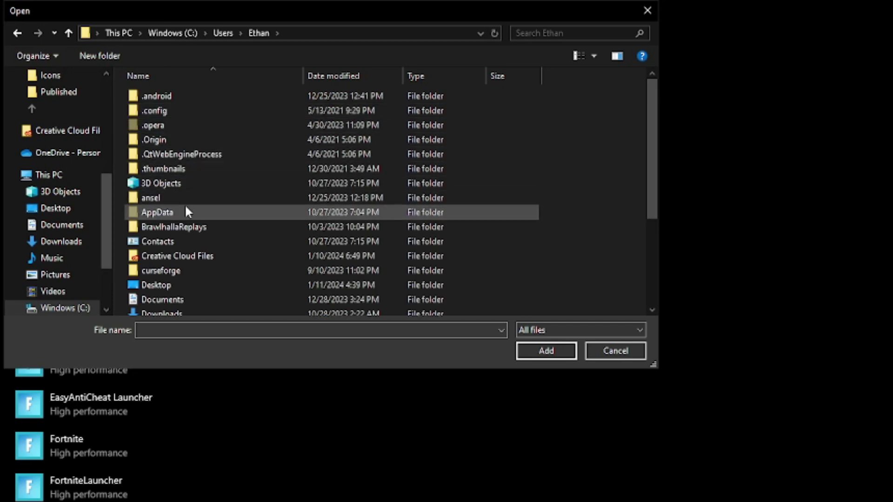
{"action": "double_click", "coordinate": [186, 210]}
{"action": "double_click", "coordinate": [173, 96]}
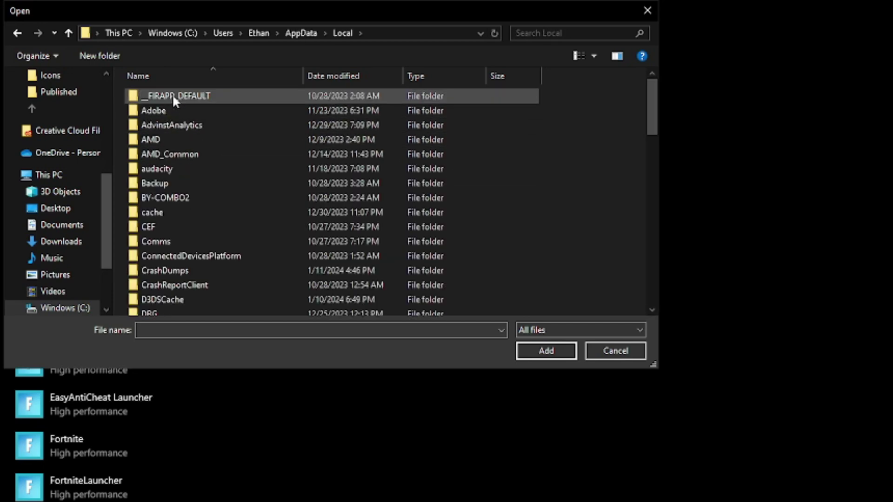
Find RobloxPlayerBeta in Roblox\Versions\version-88cfc23f4e7d4e4b, cancel, and confirm Roblox Game Client uses High performance.
{"action": "scroll", "coordinate": [215, 173], "scroll_direction": "down", "scroll_amount": 10}
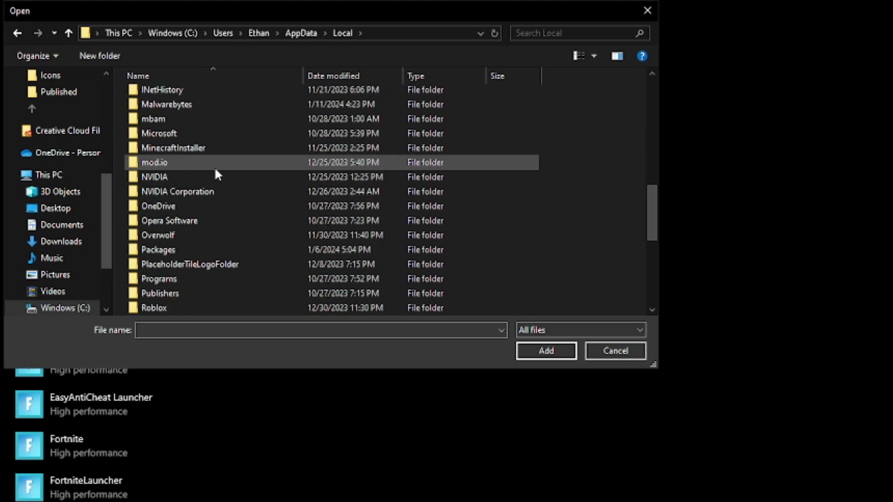
{"action": "scroll", "coordinate": [215, 177], "scroll_direction": "down", "scroll_amount": 2}
{"action": "double_click", "coordinate": [212, 222]}
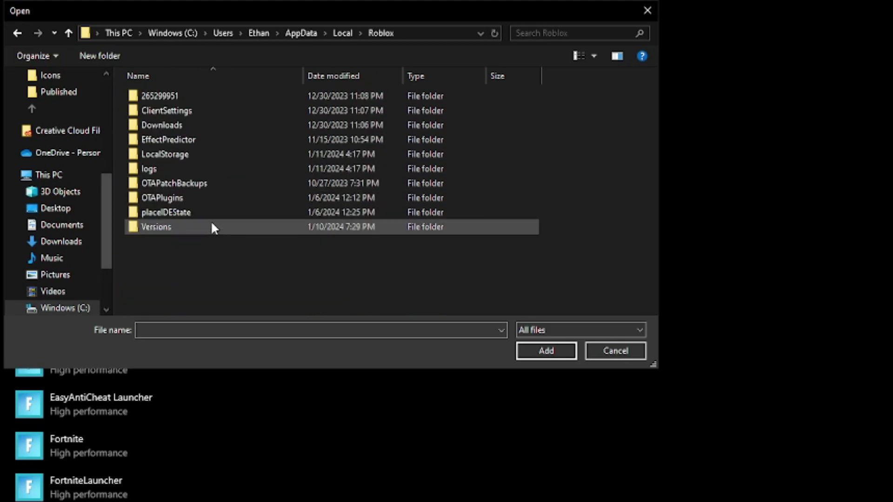
{"action": "double_click", "coordinate": [212, 228]}
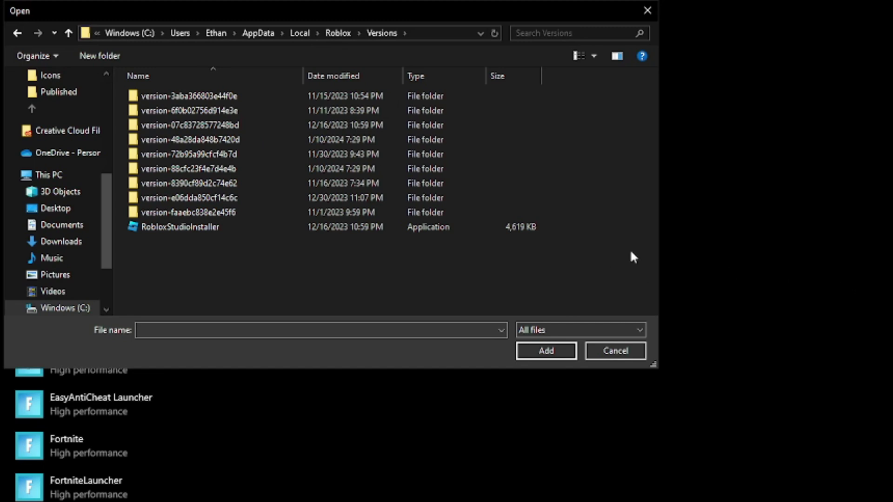
{"action": "double_click", "coordinate": [376, 170]}
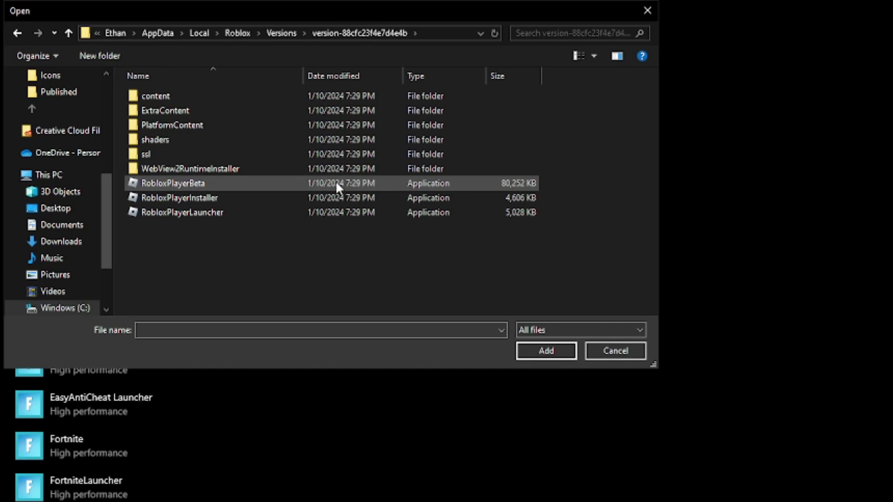
{"action": "left_click", "coordinate": [337, 183]}
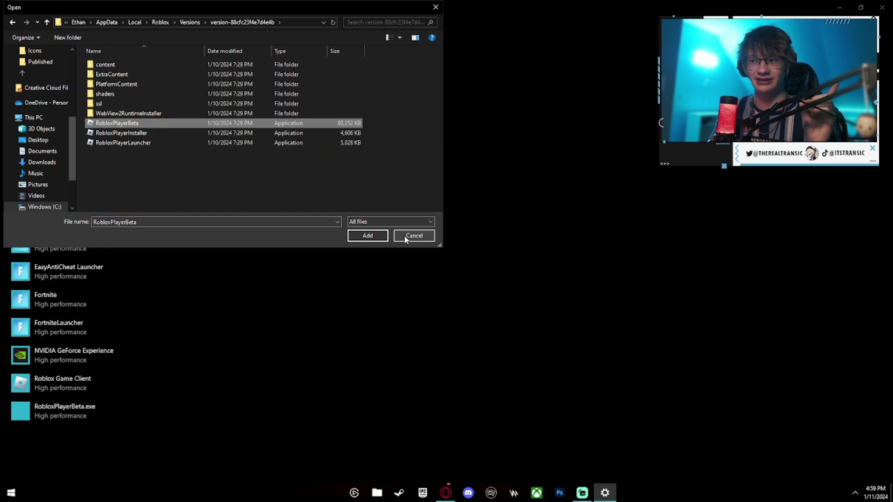
{"action": "left_click", "coordinate": [404, 235]}
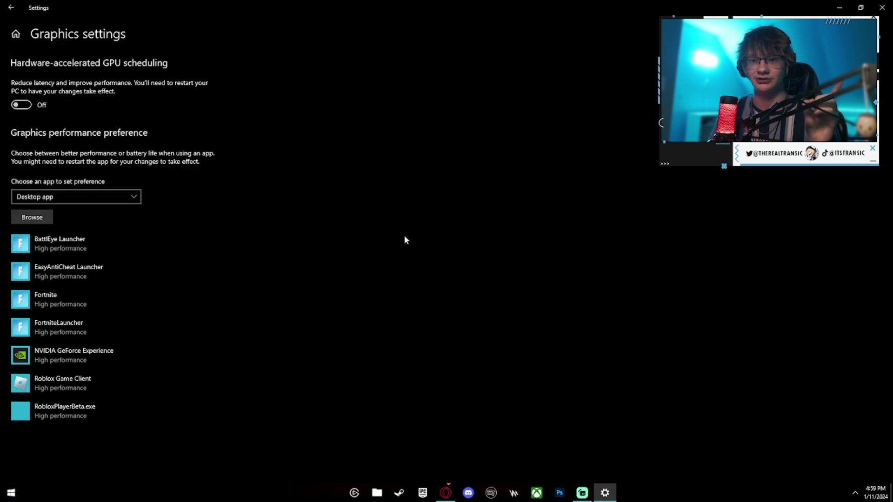
{"action": "left_click", "coordinate": [129, 384]}
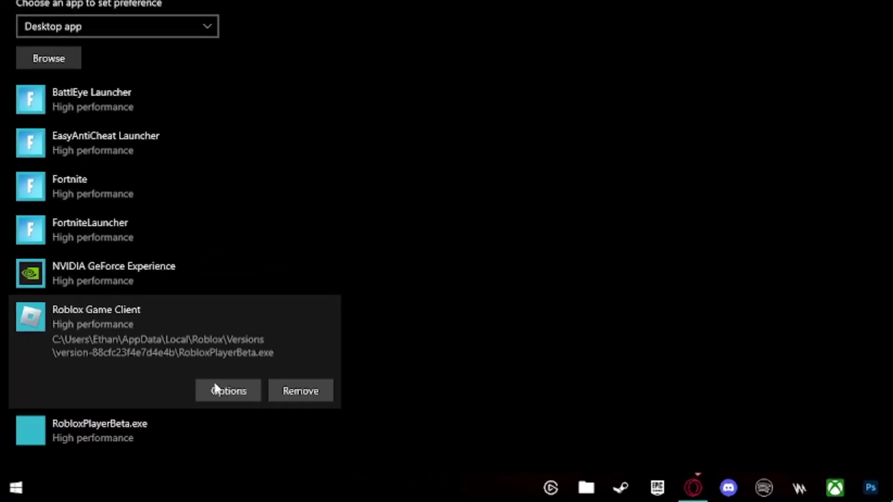
{"action": "left_click", "coordinate": [224, 391]}
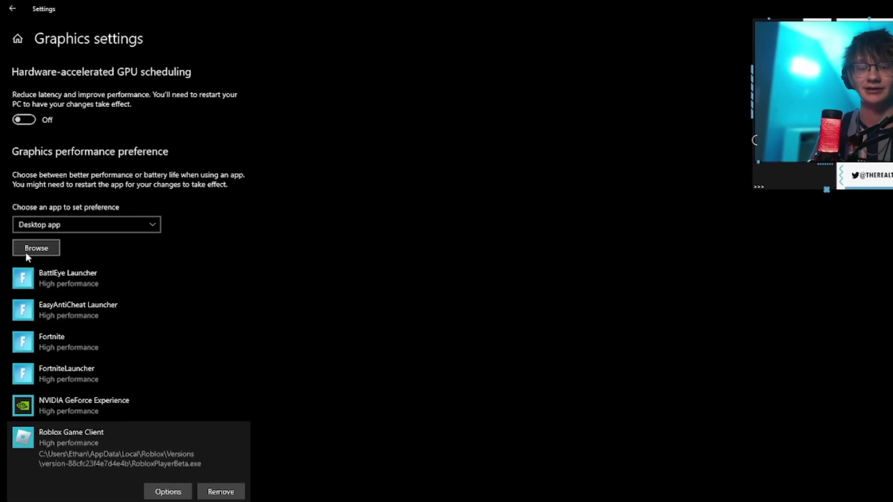
Browse to C:\Program Files (x86) for another app, without adding anything.
{"action": "left_click", "coordinate": [27, 253]}
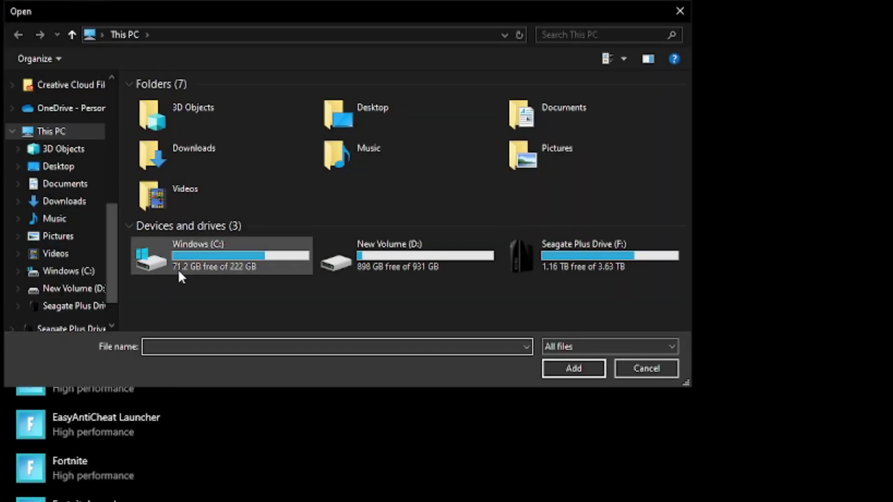
{"action": "double_click", "coordinate": [179, 273]}
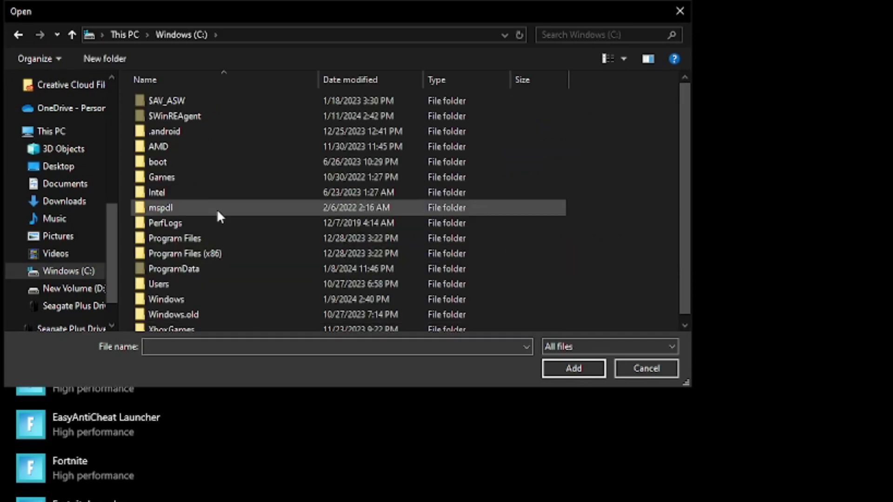
{"action": "double_click", "coordinate": [231, 260]}
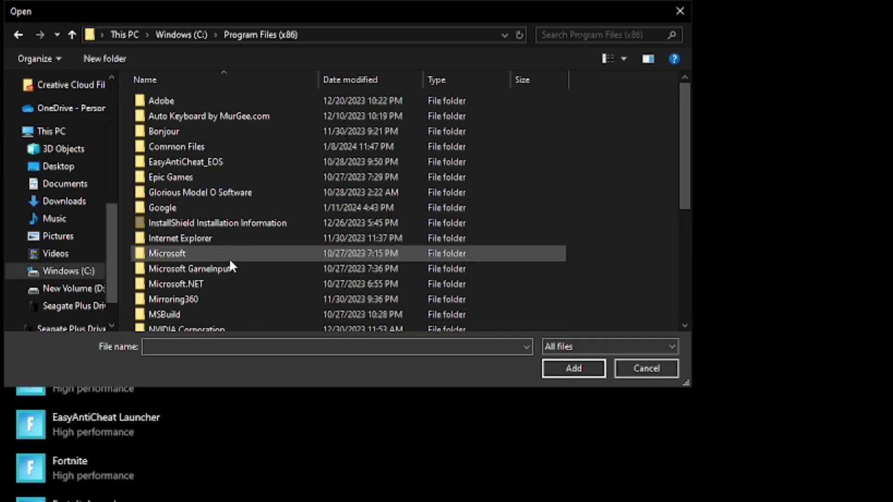
{"action": "scroll", "coordinate": [230, 261], "scroll_direction": "down", "scroll_amount": 5}
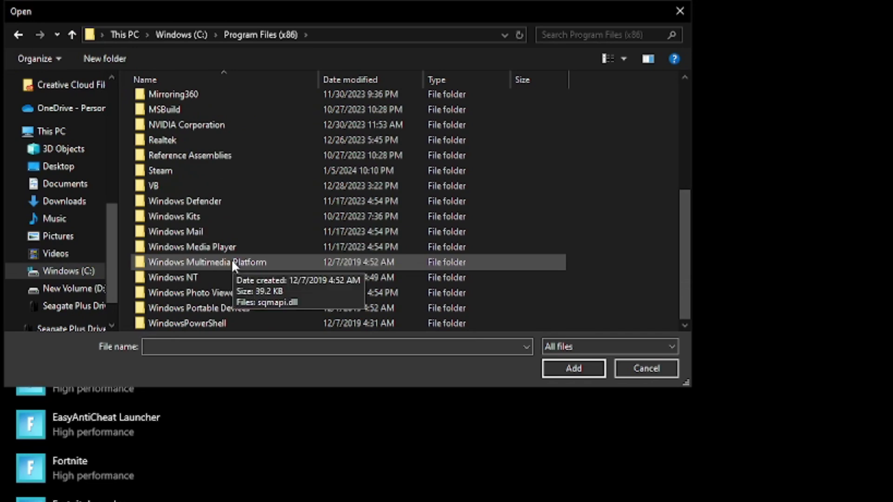
{"action": "scroll", "coordinate": [233, 263], "scroll_direction": "up", "scroll_amount": 2}
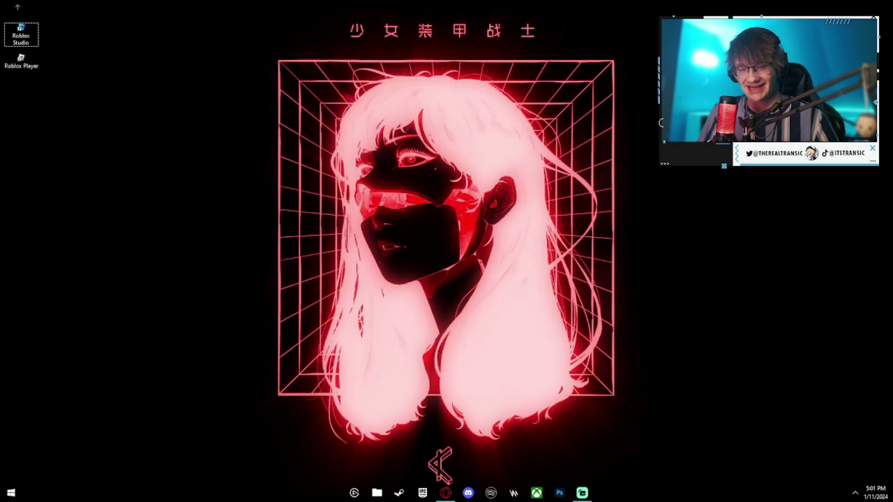
Via About > Advanced system settings, enable 'Fade or slide menus into view' in Visual Effects.
{"action": "key", "text": "super+i"}
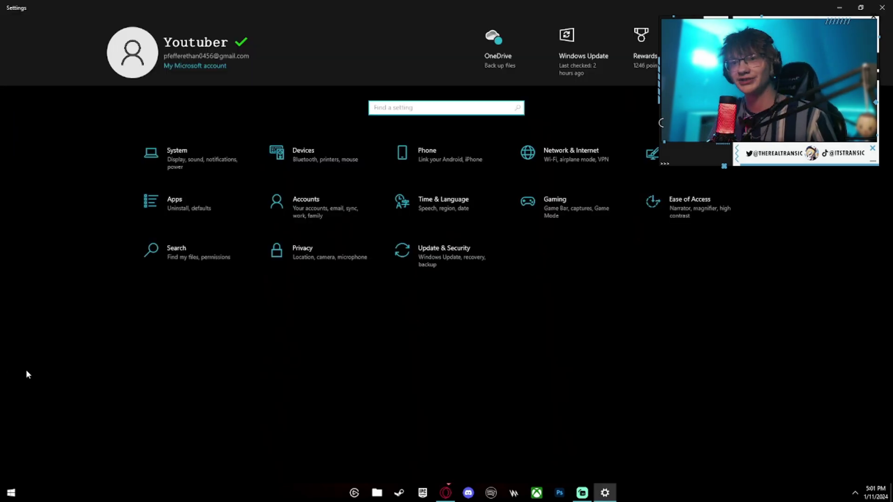
{"action": "left_click", "coordinate": [188, 155]}
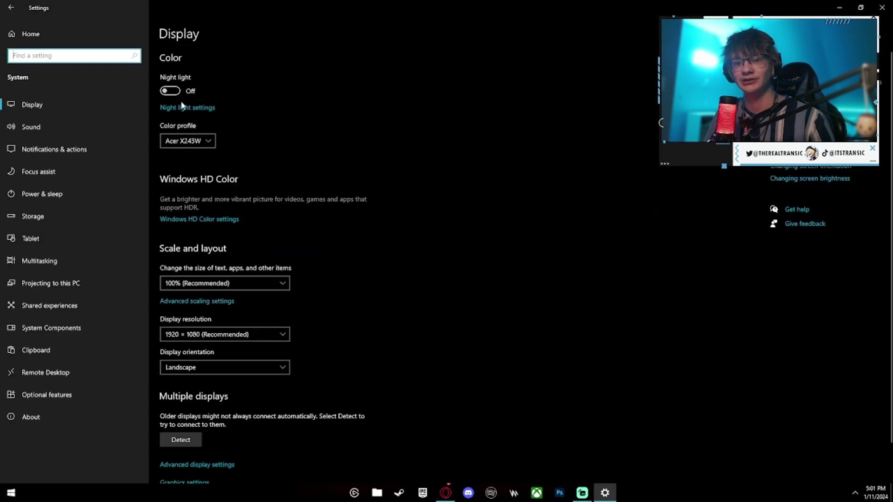
{"action": "left_click", "coordinate": [47, 413]}
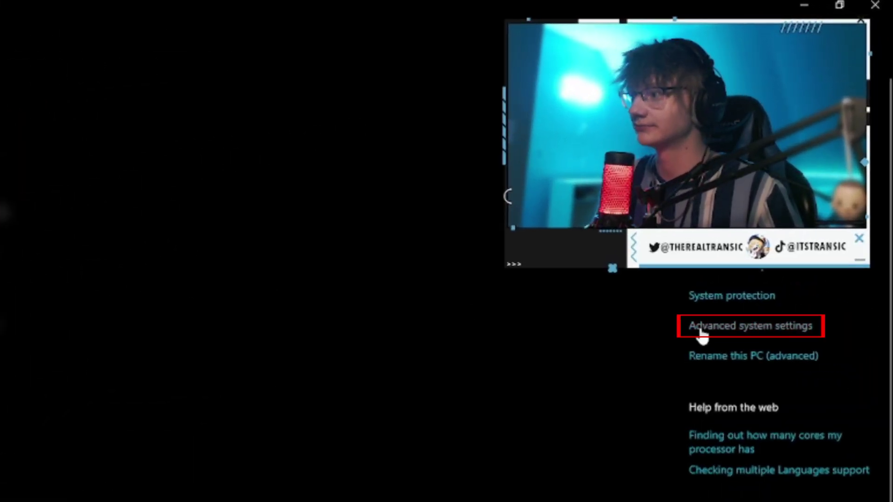
{"action": "left_click", "coordinate": [701, 331]}
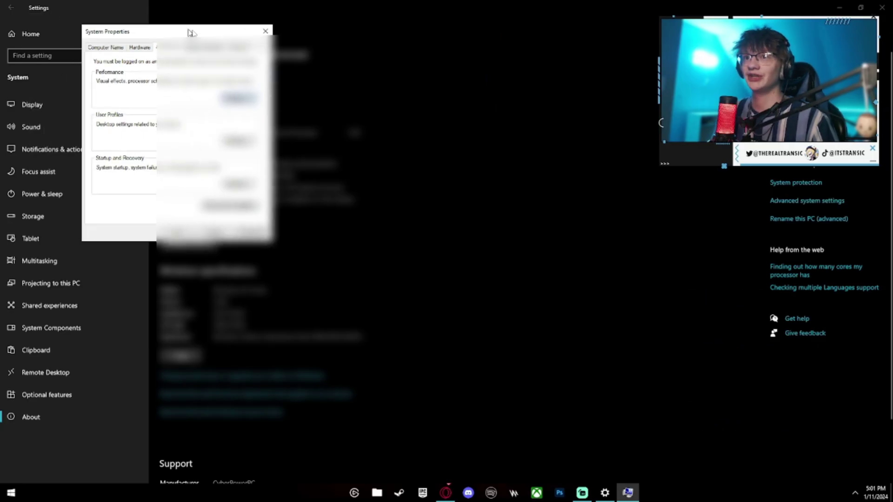
{"action": "left_click_drag", "start_coordinate": [190, 33], "coordinate": [423, 135]}
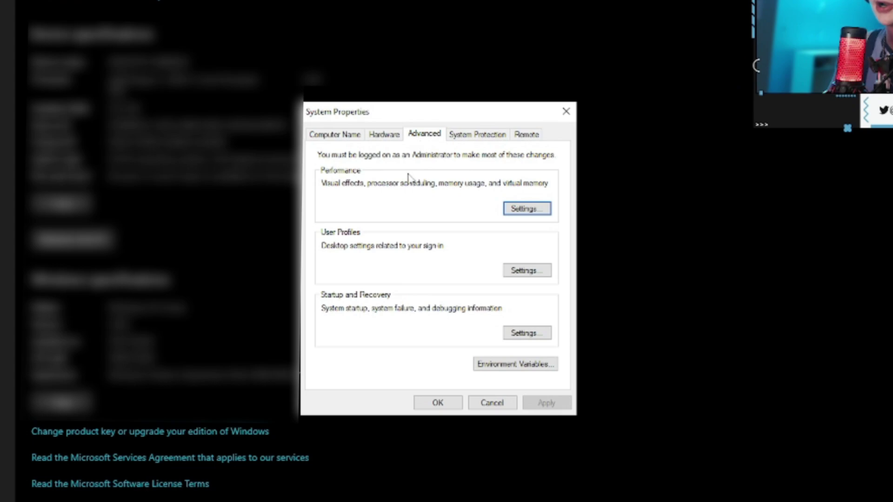
{"action": "left_click", "coordinate": [525, 208]}
{"action": "left_click_drag", "start_coordinate": [470, 170], "coordinate": [442, 80]}
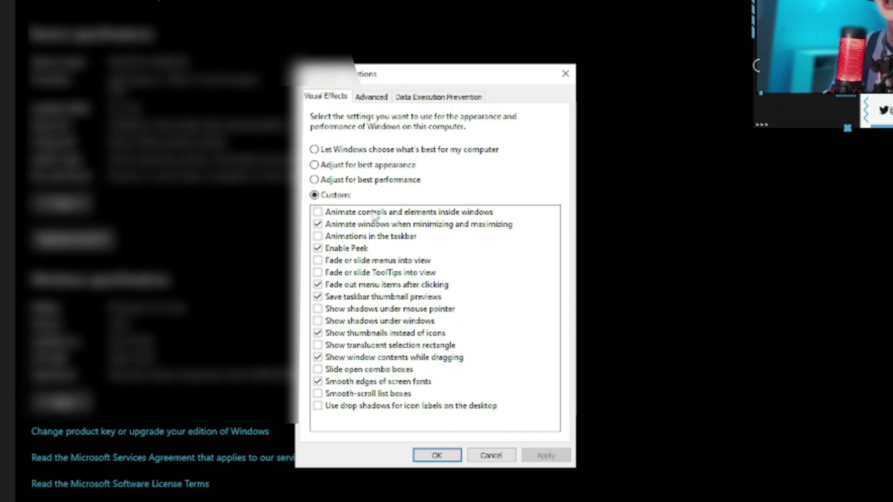
{"action": "left_click", "coordinate": [326, 261]}
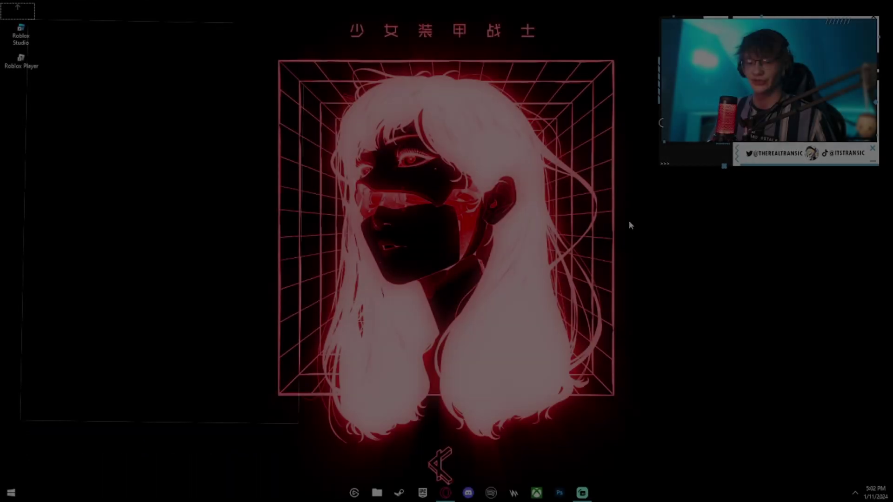
Run Check for updates under Update & Security > Windows Update.
{"action": "left_click", "coordinate": [11, 492]}
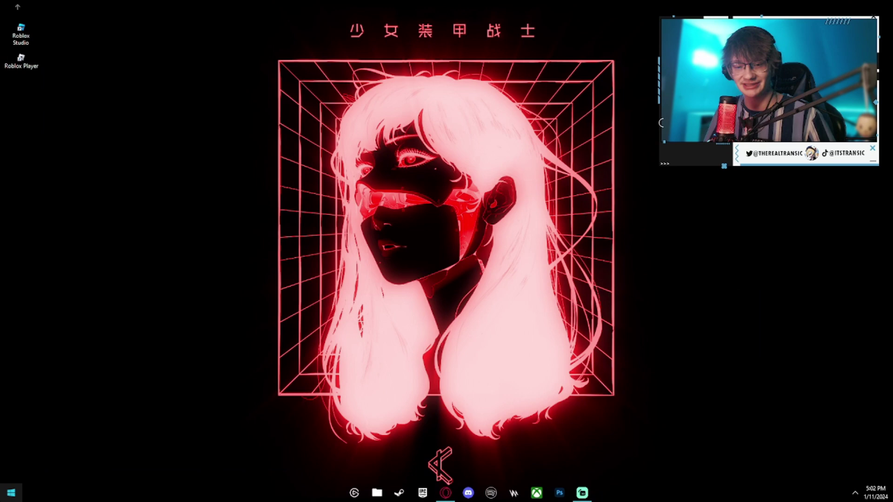
{"action": "left_click", "coordinate": [11, 450]}
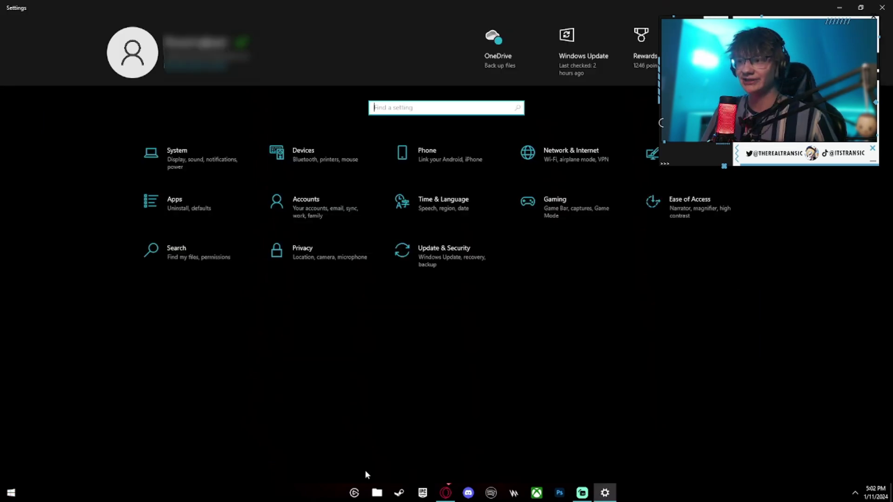
{"action": "left_click", "coordinate": [457, 262]}
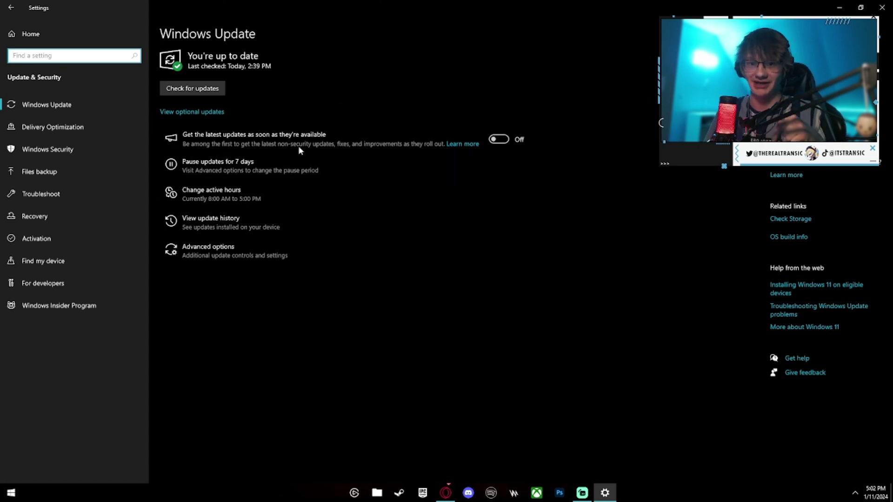
{"action": "left_click", "coordinate": [216, 93]}
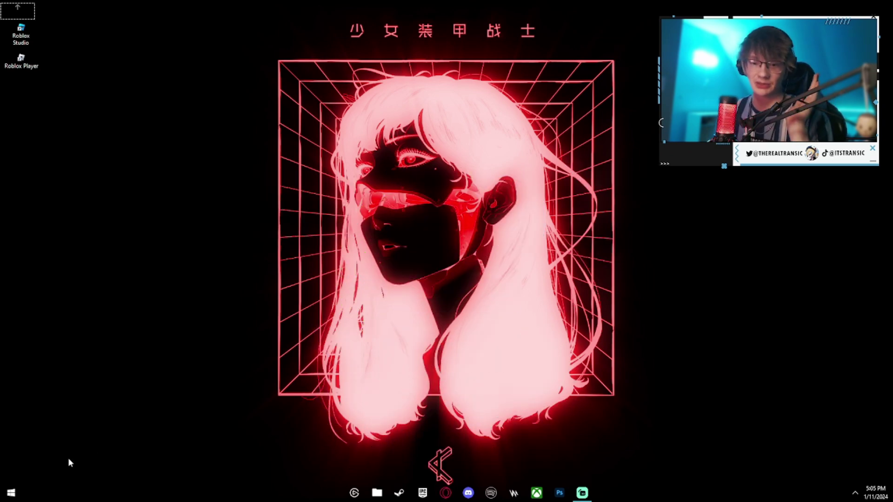
Check for driver updates in GeForce Experience, confirming Game Ready 546.33 is the latest.
{"action": "key", "text": "super"}
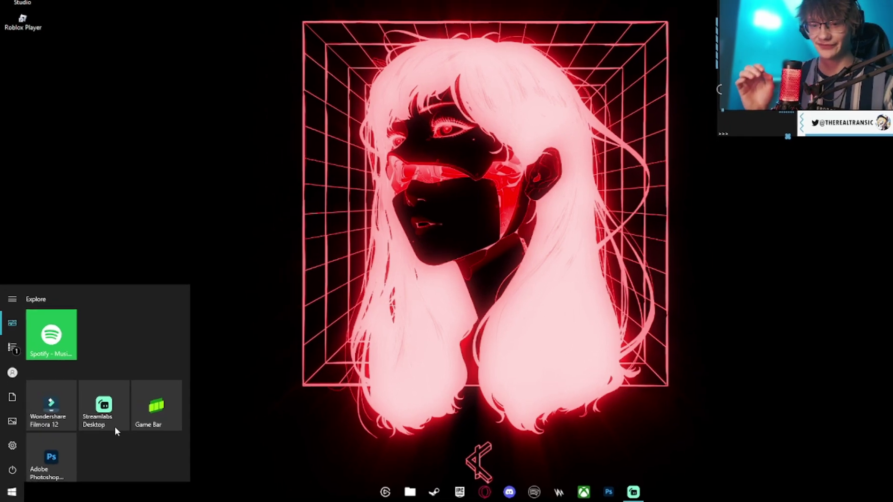
{"action": "type", "text": "ge"}
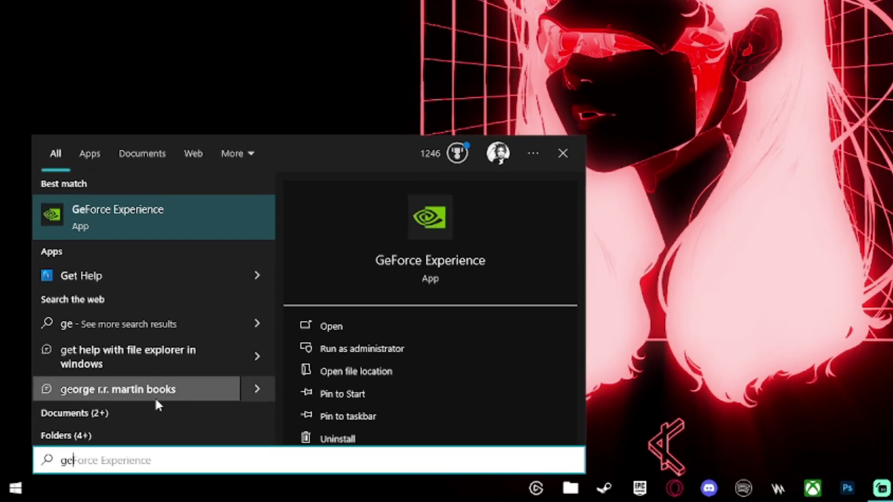
{"action": "left_click", "coordinate": [118, 225]}
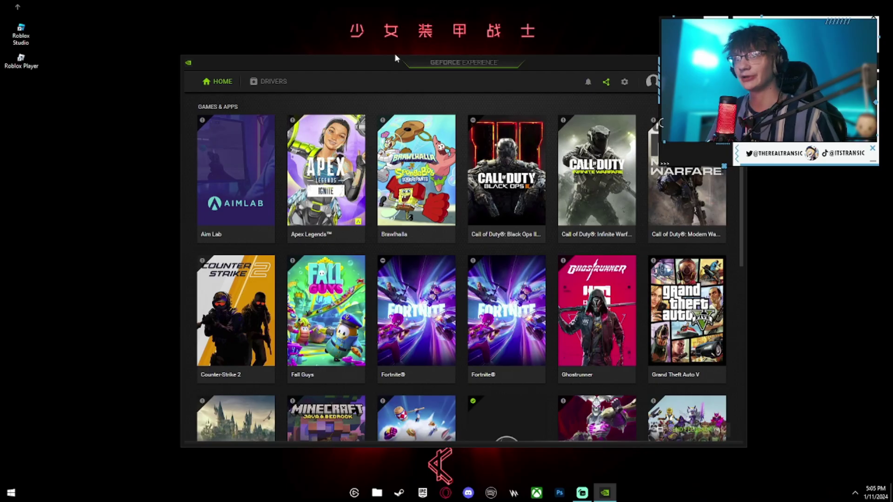
{"action": "left_click", "coordinate": [272, 82]}
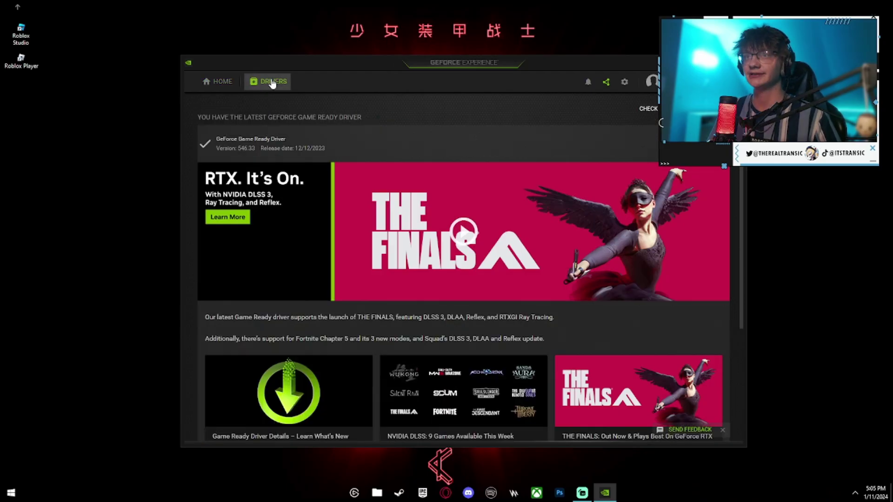
{"action": "left_click", "coordinate": [651, 111]}
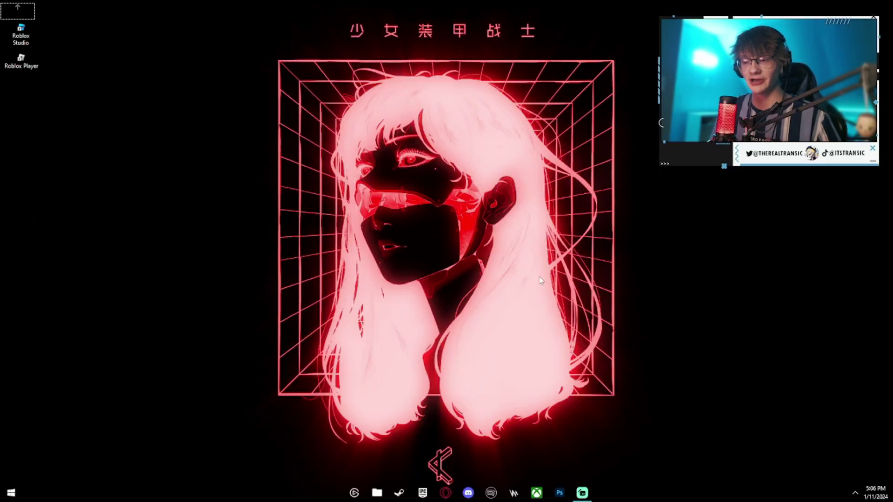
Search 'rbxfpsunlocker' in Opera GX and run rbxfpsunlocker.exe from the GitHub release zip.
{"action": "left_click", "coordinate": [445, 492]}
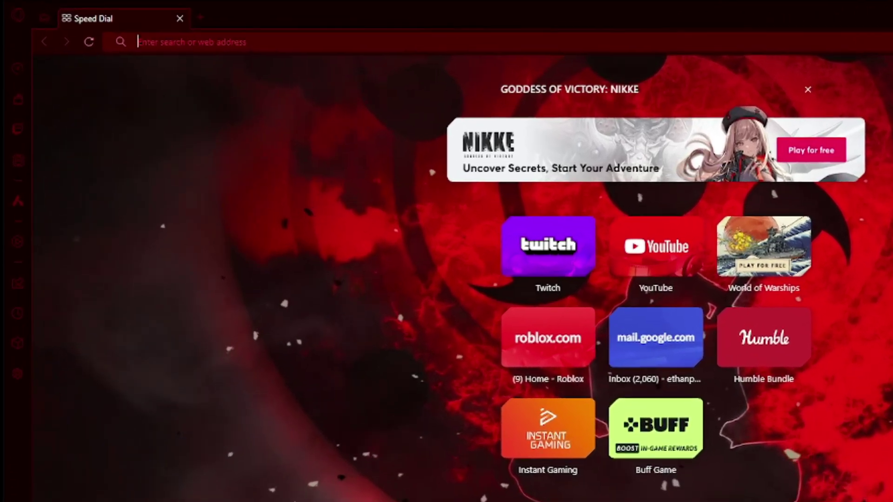
{"action": "type", "text": "rbxz"}
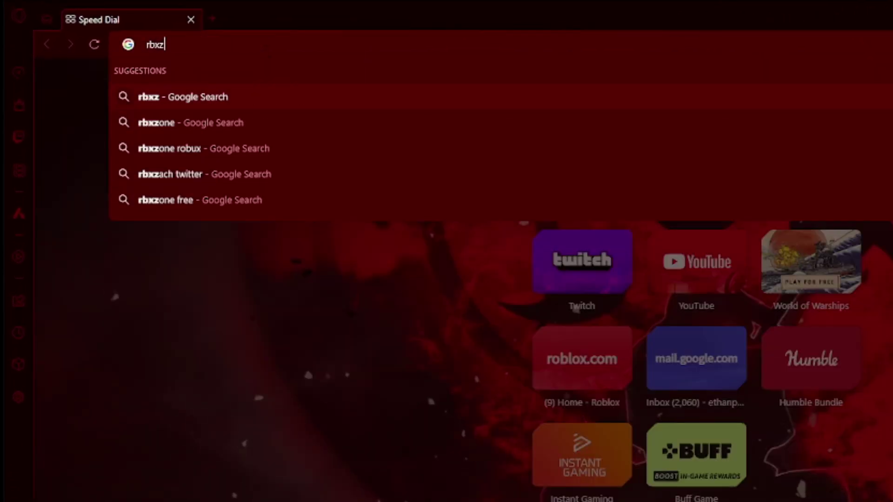
{"action": "key", "text": "BackSpace"}
{"action": "type", "text": "fpsunl"}
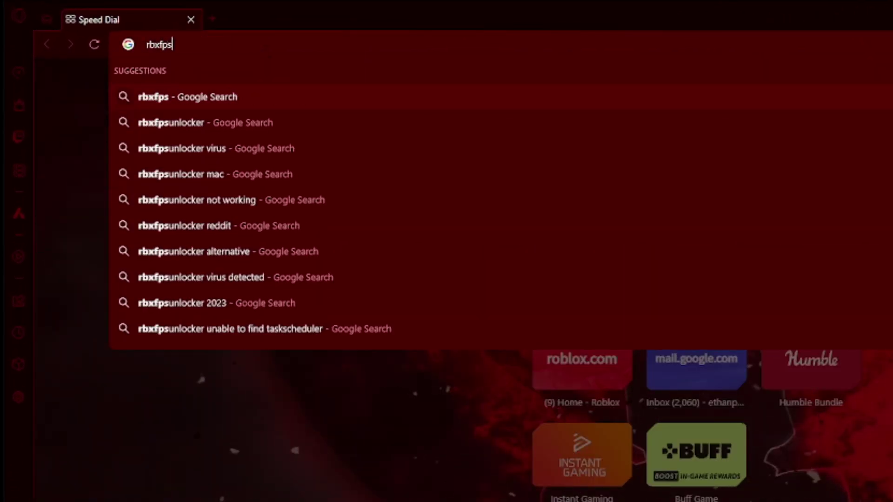
{"action": "type", "text": "ocker"}
{"action": "key", "text": "Return"}
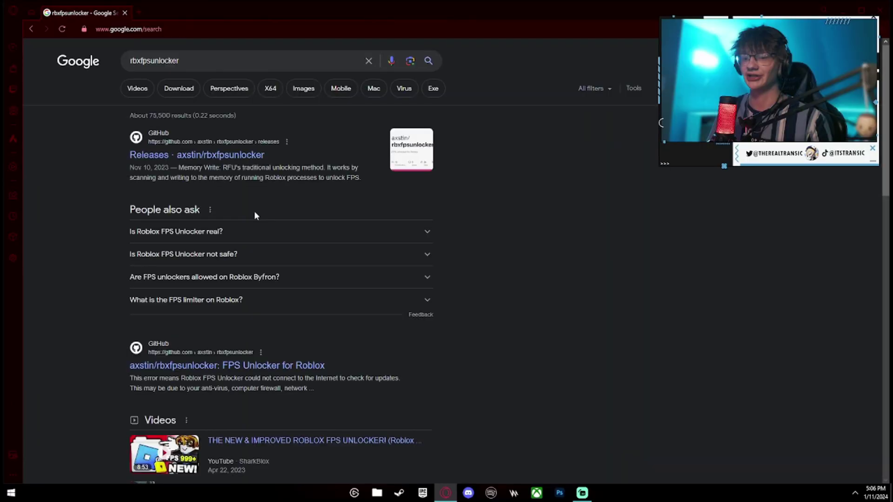
{"action": "left_click", "coordinate": [240, 154]}
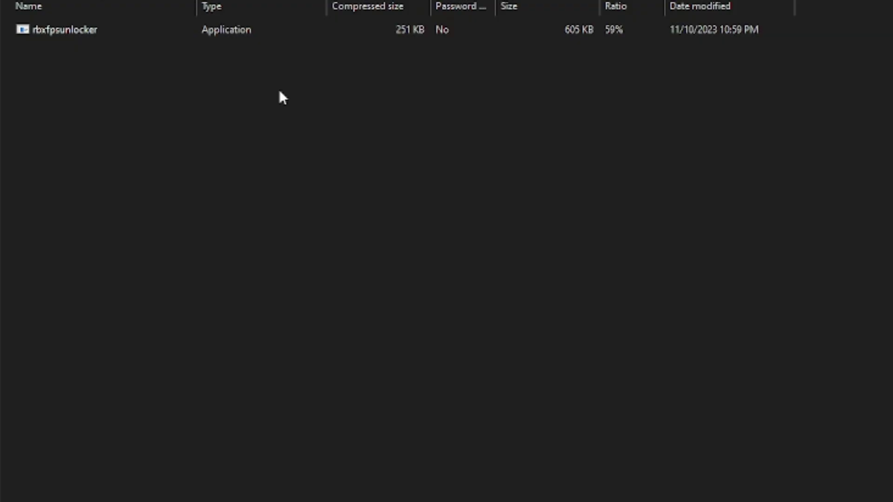
{"action": "left_click", "coordinate": [233, 30]}
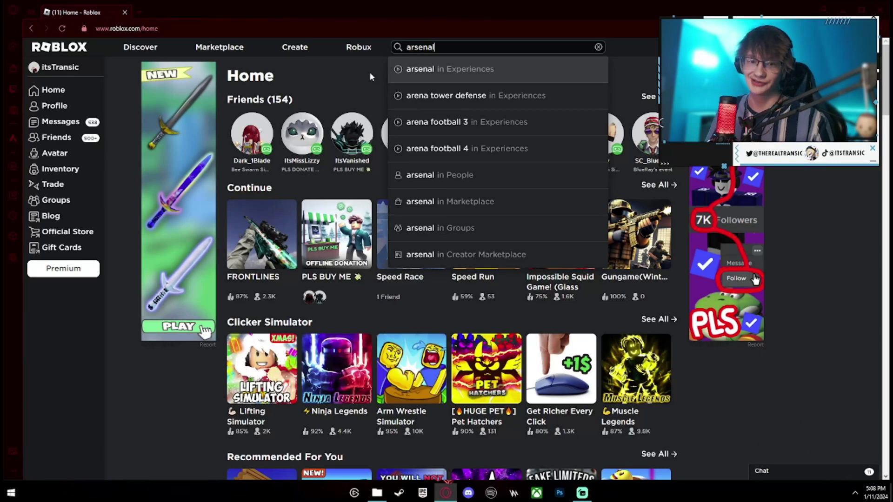
Launch Arsenal and set its in-game Graphics Quality back to the maximum 10.
{"action": "key", "text": "Return"}
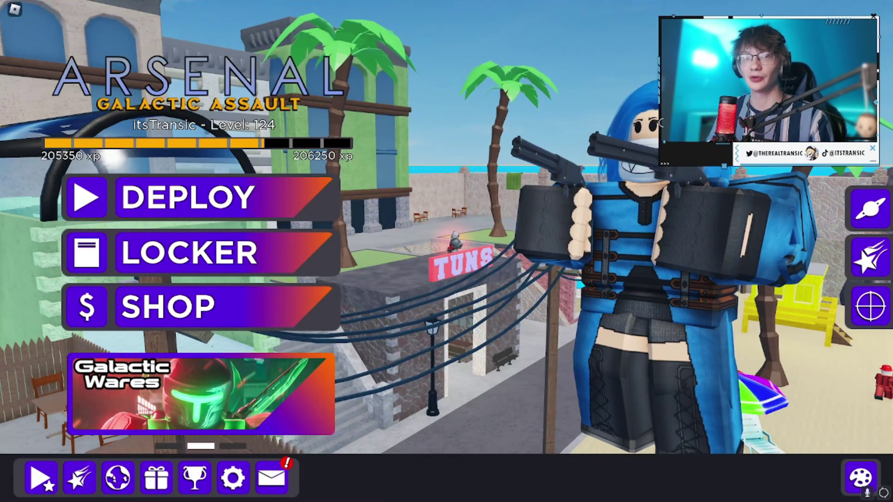
{"action": "key", "text": "Escape"}
{"action": "left_click", "coordinate": [390, 95]}
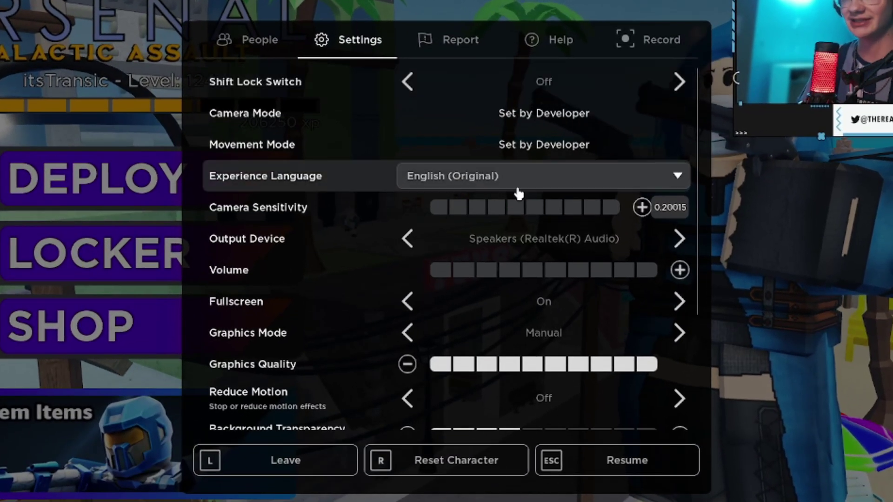
{"action": "left_click", "coordinate": [541, 372]}
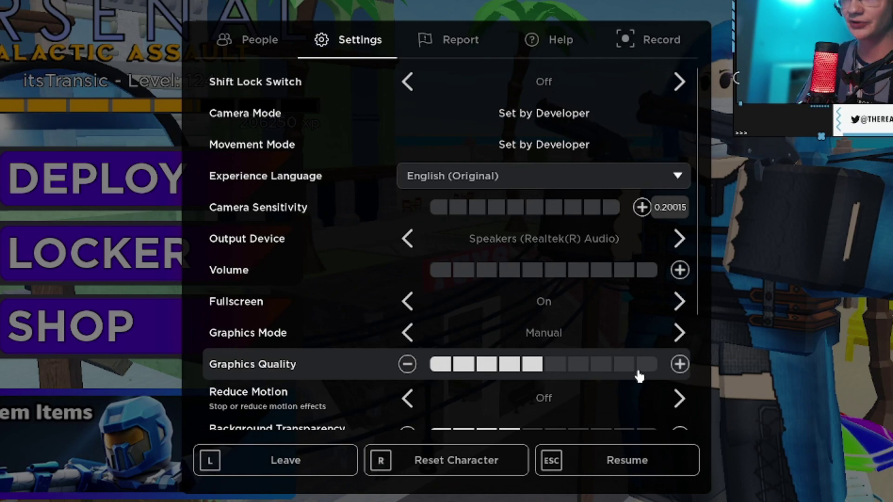
{"action": "left_click", "coordinate": [645, 371]}
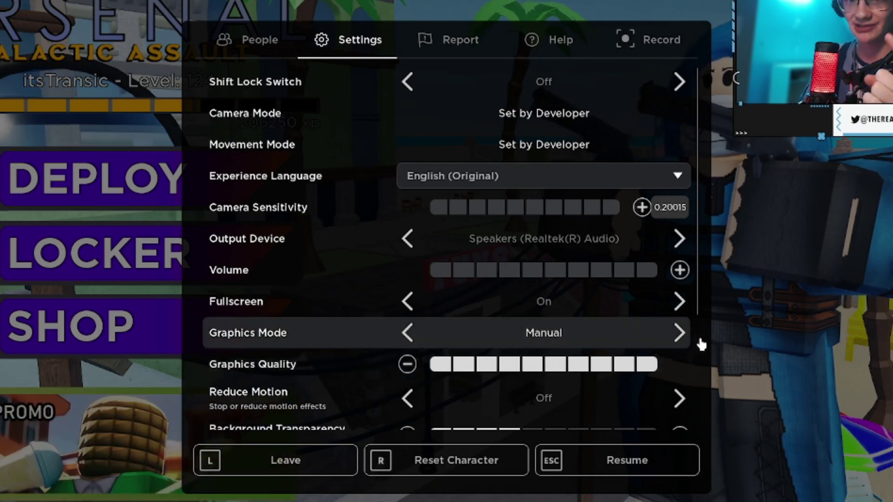
{"action": "key", "text": "Escape"}
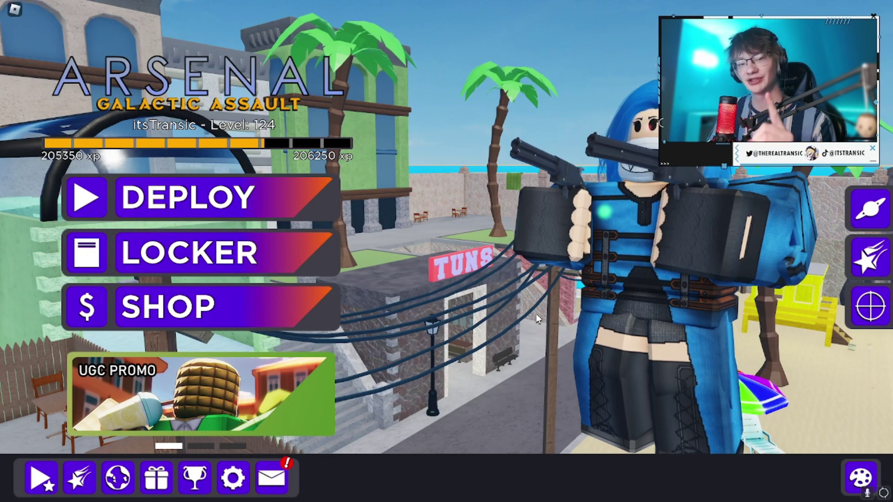
Set the RBX FPS Unlocker's FPS Cap to None from its system tray icon.
{"action": "key", "text": "super"}
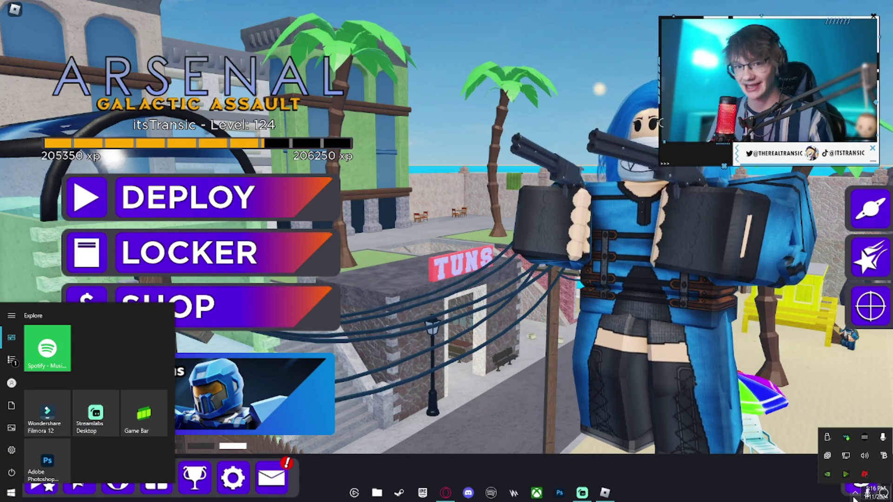
{"action": "right_click", "coordinate": [864, 474]}
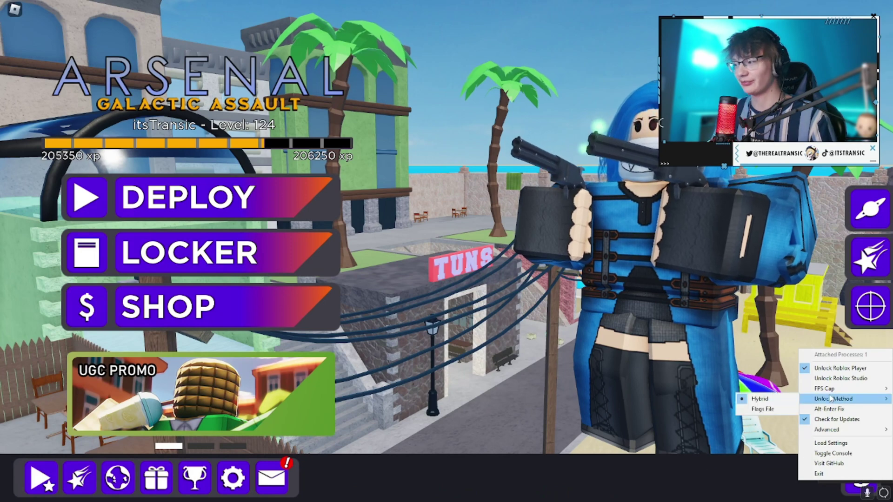
{"action": "mouse_move", "coordinate": [829, 394]}
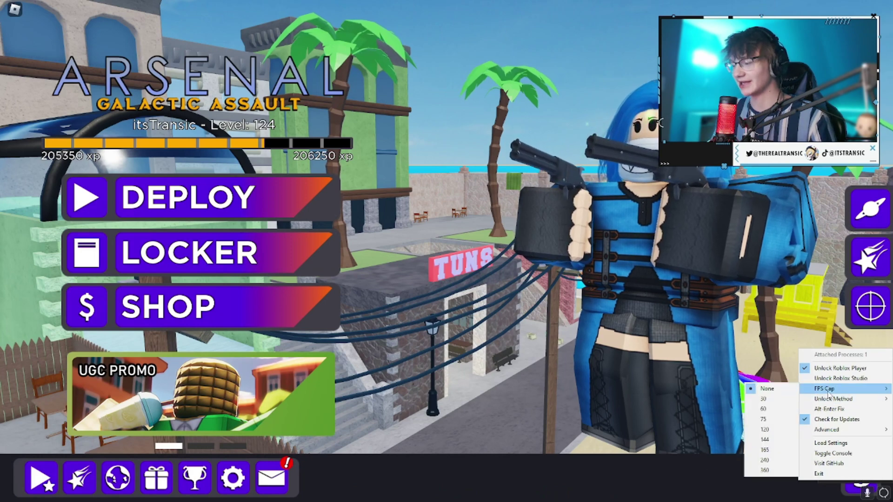
{"action": "left_click", "coordinate": [761, 391]}
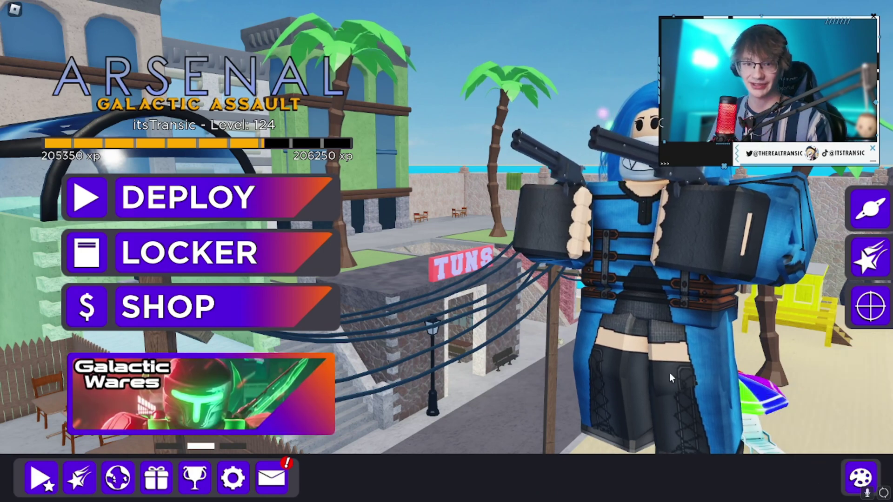